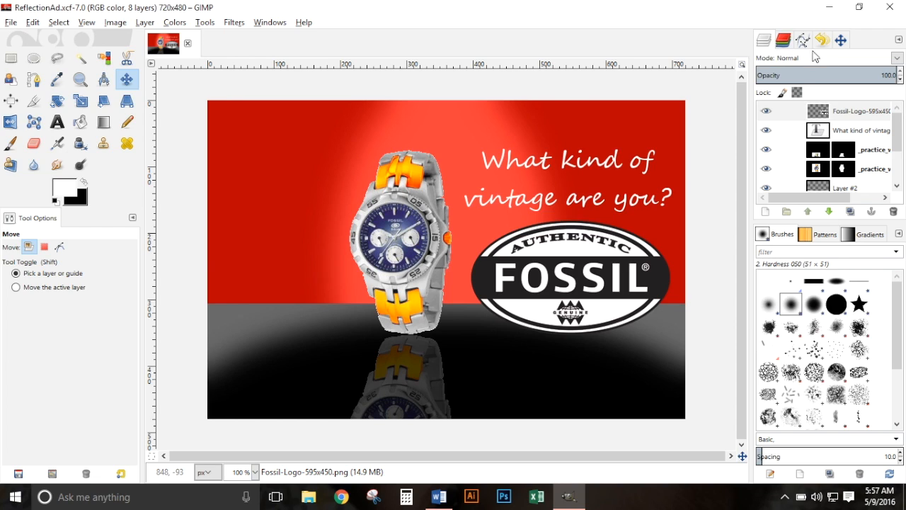
Step: Bring up the navigation preview, and turn single-window mode off and back on
click(845, 43)
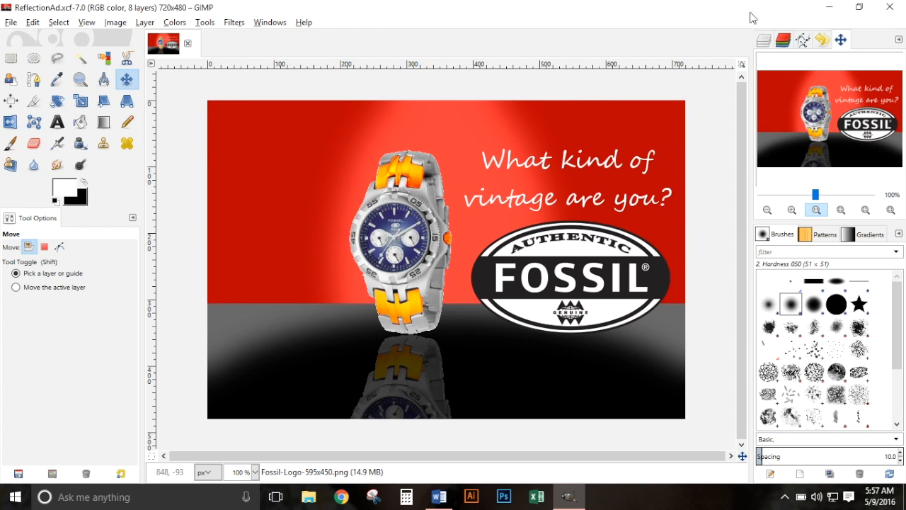
click(273, 23)
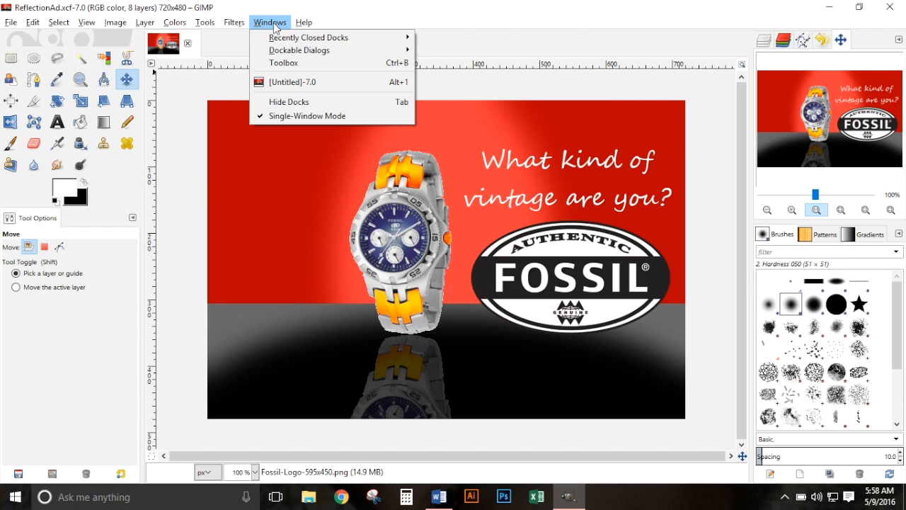
click(300, 116)
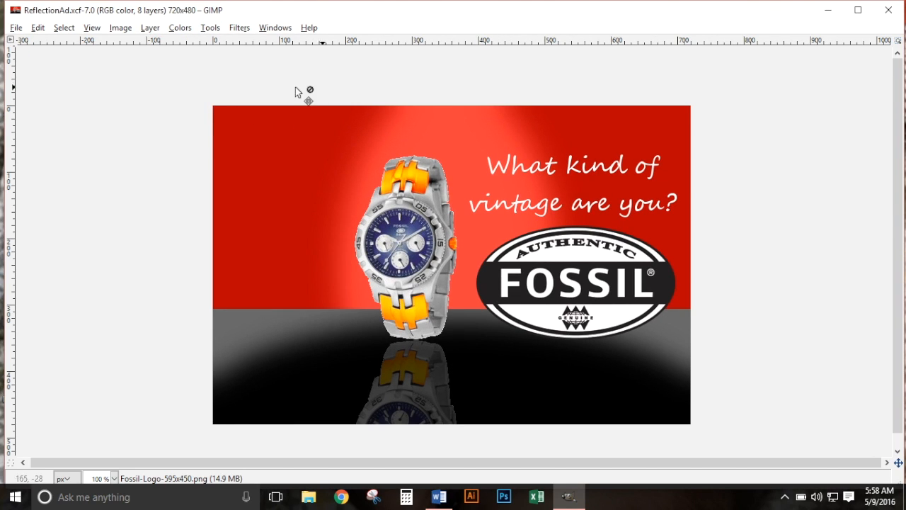
click(276, 29)
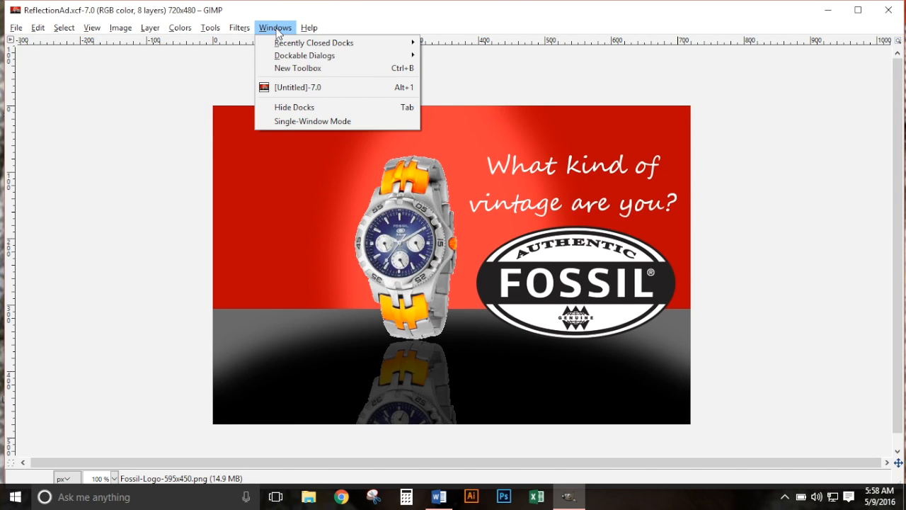
click(288, 120)
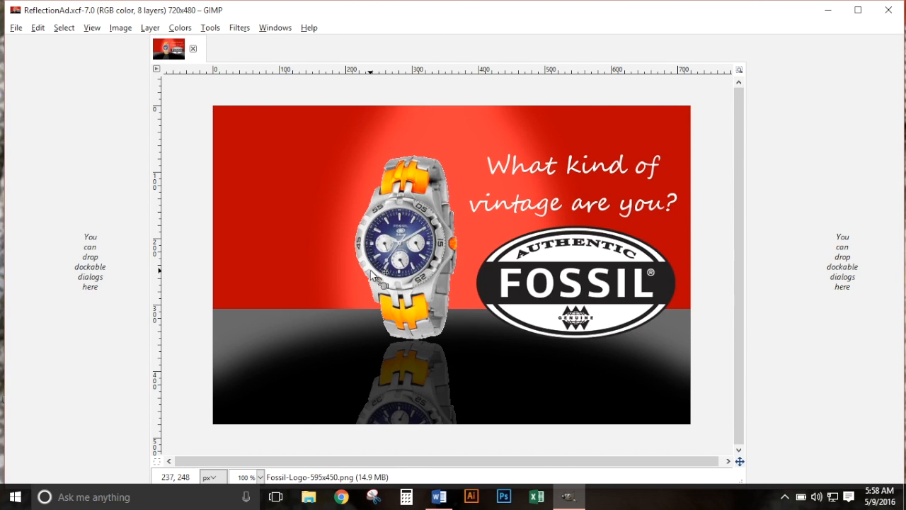
Step: Add a new toolbox to the window and make its column slightly narrower
click(271, 29)
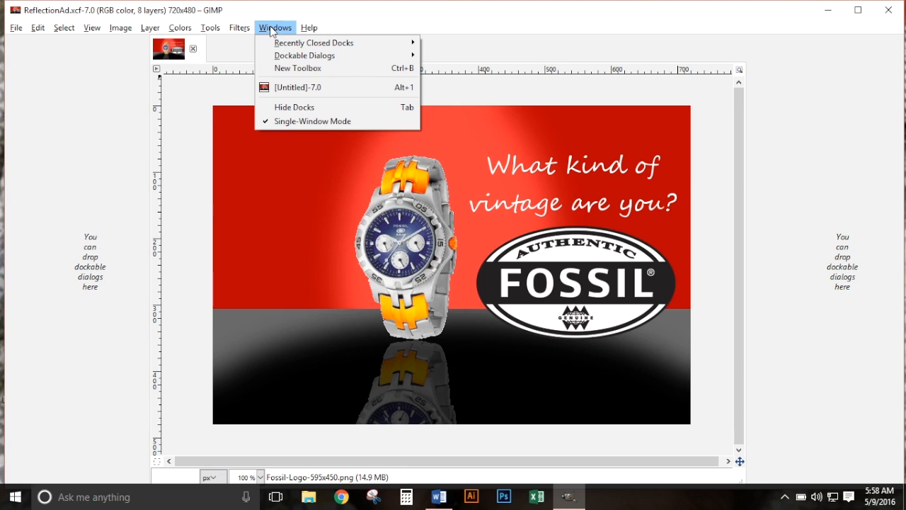
click(296, 68)
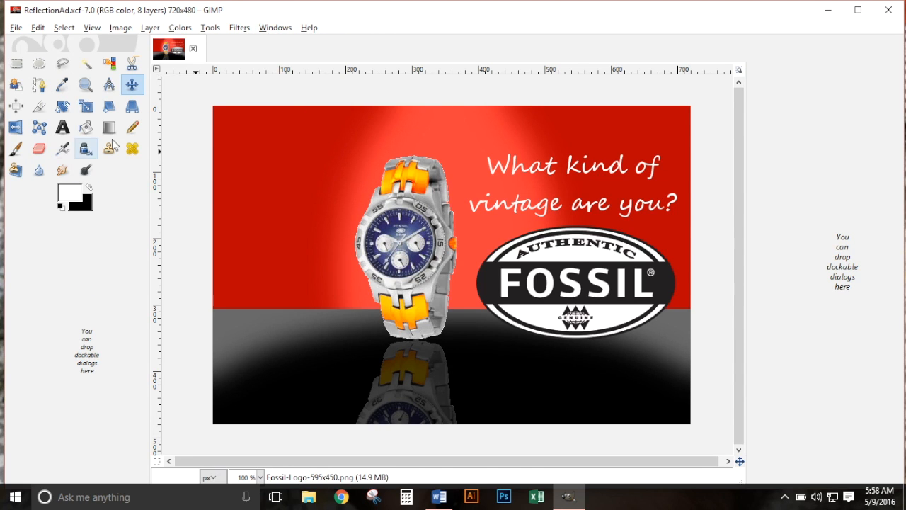
mouse_move(146, 152)
mouse_down()
mouse_move(40, 146)
mouse_move(74, 159)
mouse_move(139, 159)
mouse_up()
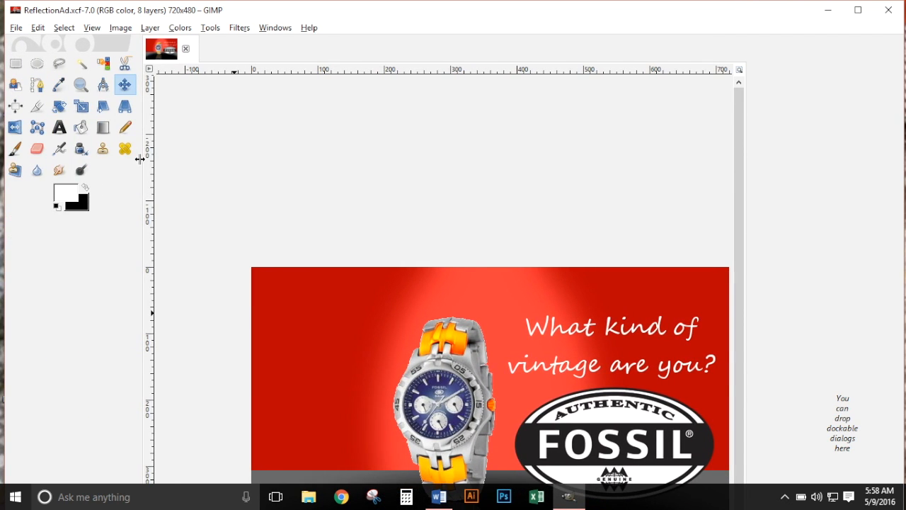
Step: Open the Tool Options dialog and dock it beneath the toolbox, under the color swatches
click(275, 28)
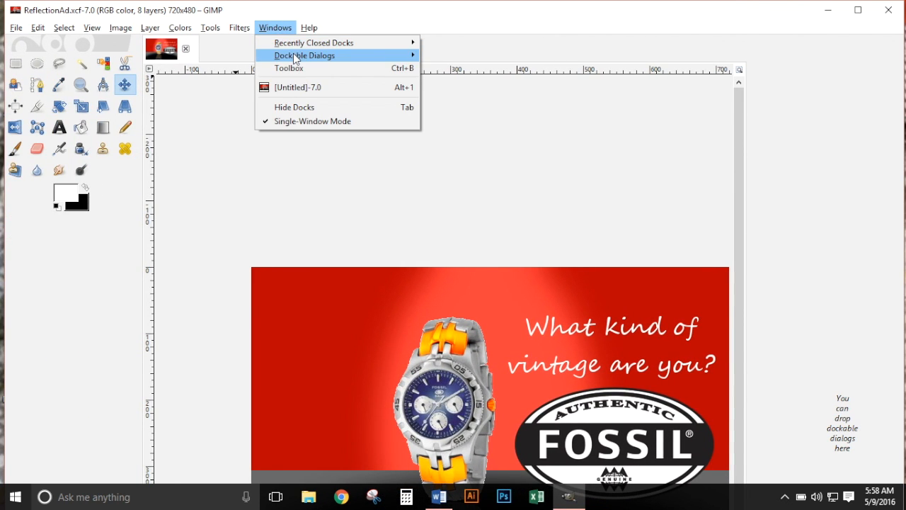
mouse_move(309, 58)
click(464, 56)
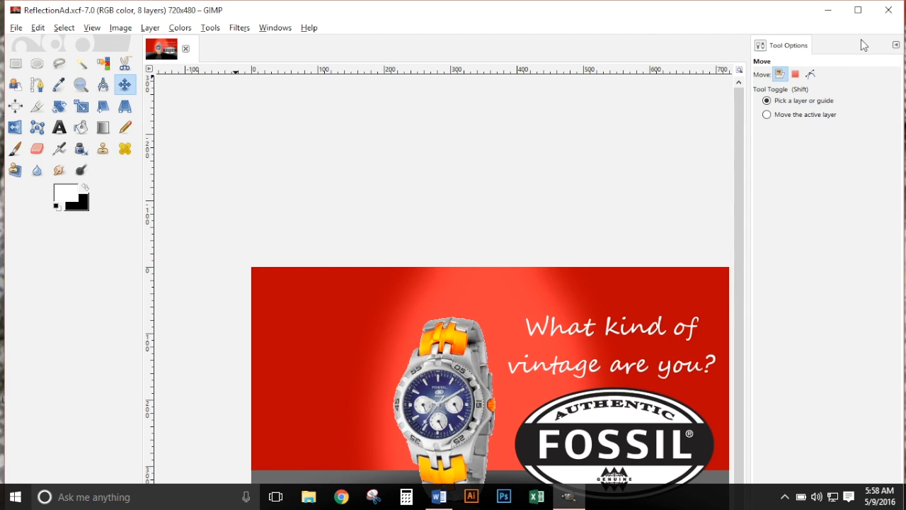
drag(794, 41, 91, 275)
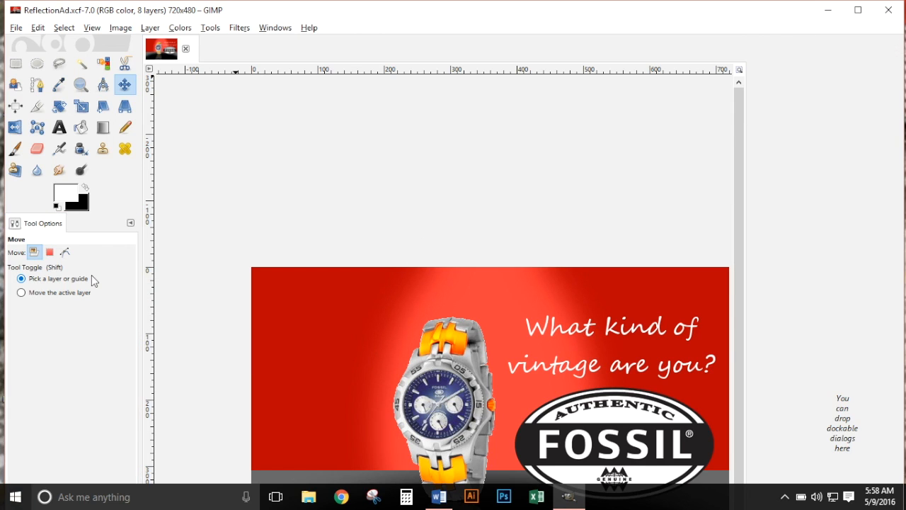
Step: Open the Layers dialog and dock it in the empty area on the opposite side of the image from the toolbox
click(274, 27)
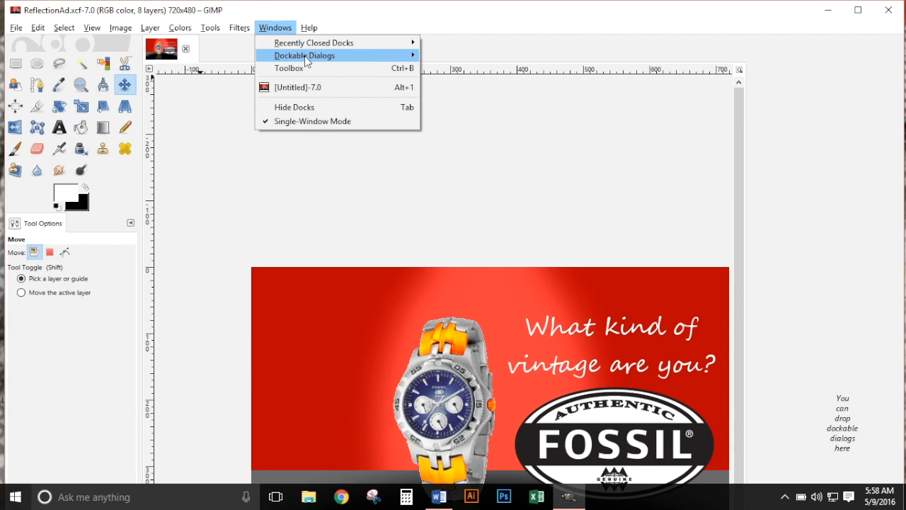
mouse_move(308, 56)
click(477, 94)
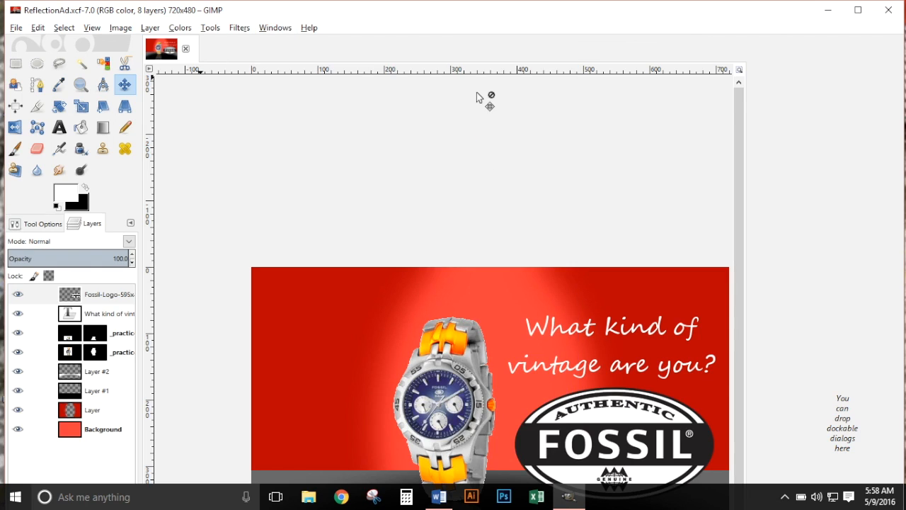
drag(94, 225, 817, 104)
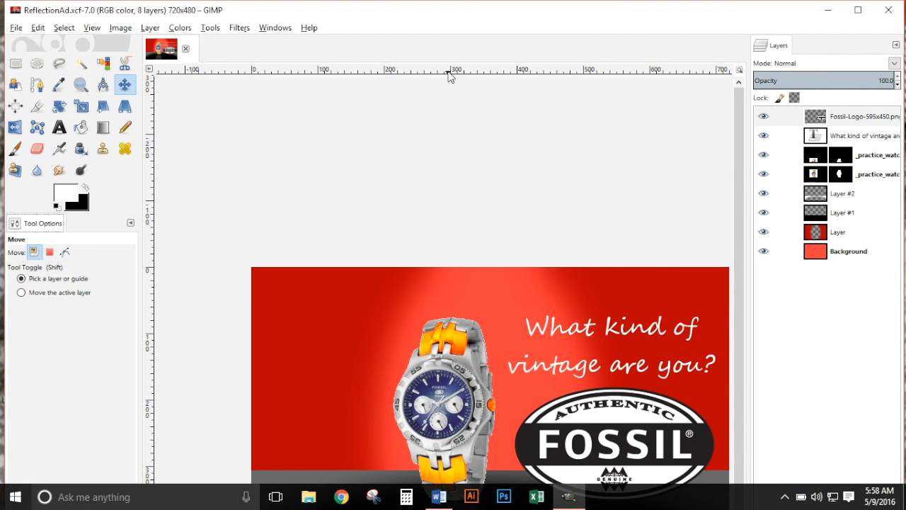
Step: Add the Display Navigation dialog to the dock with Layers and view the two dialogs in turn
click(275, 28)
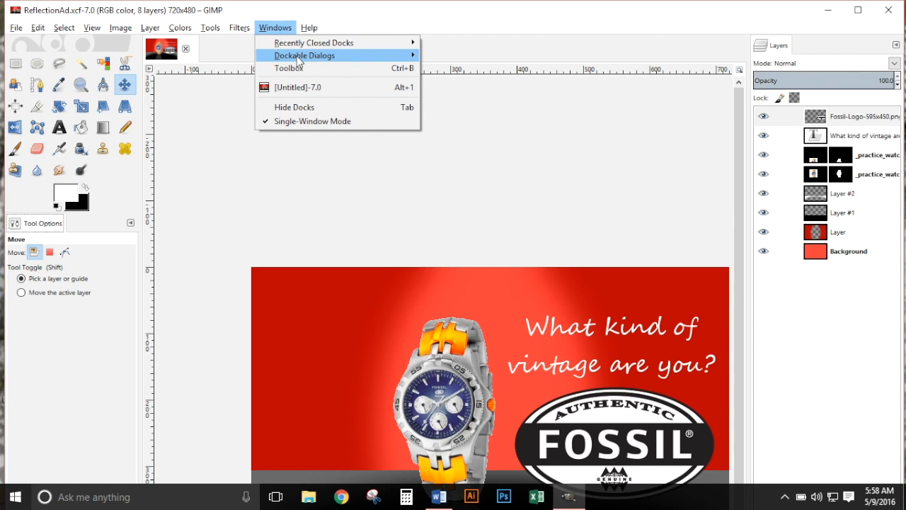
mouse_move(297, 56)
click(471, 189)
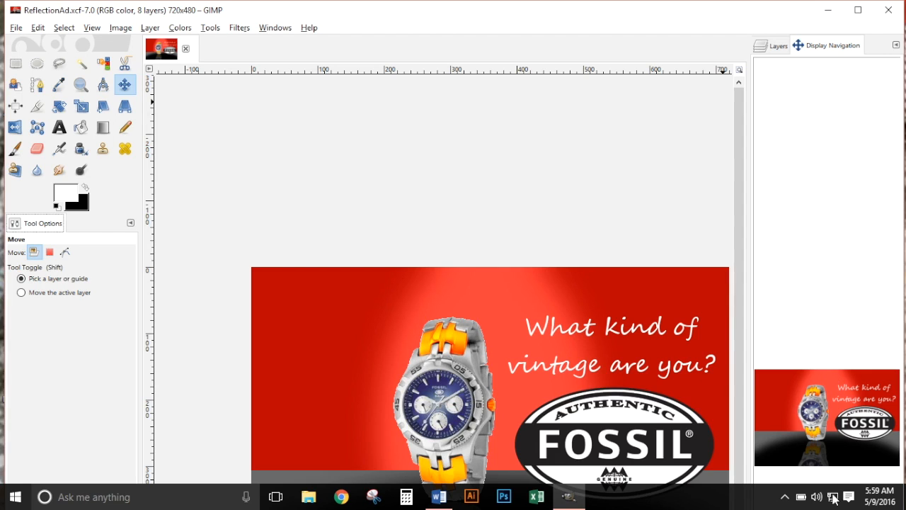
click(779, 47)
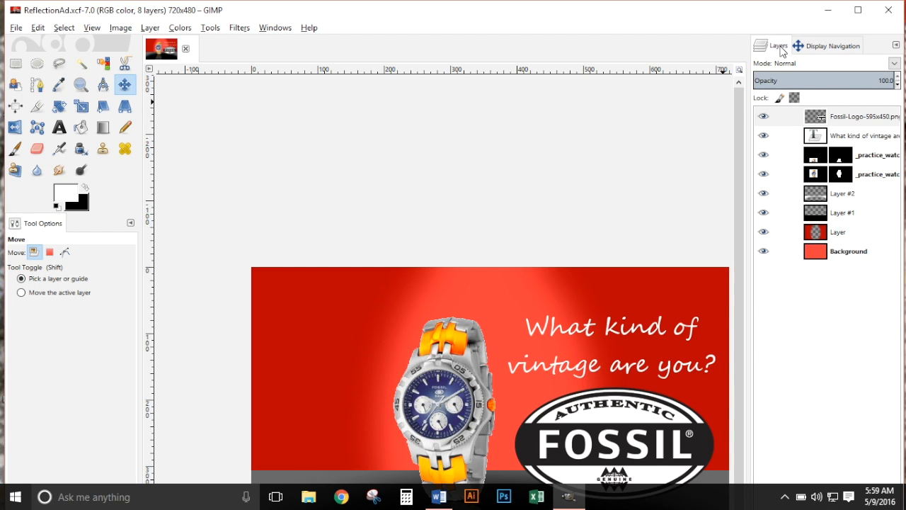
click(817, 48)
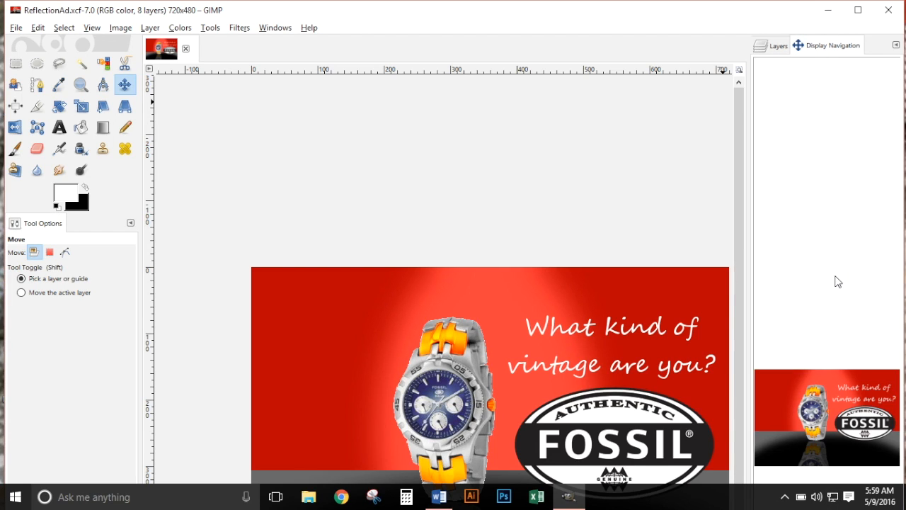
Step: Maximize the window and zoom the image to 176% from the navigation view, returning to the layer list
click(858, 10)
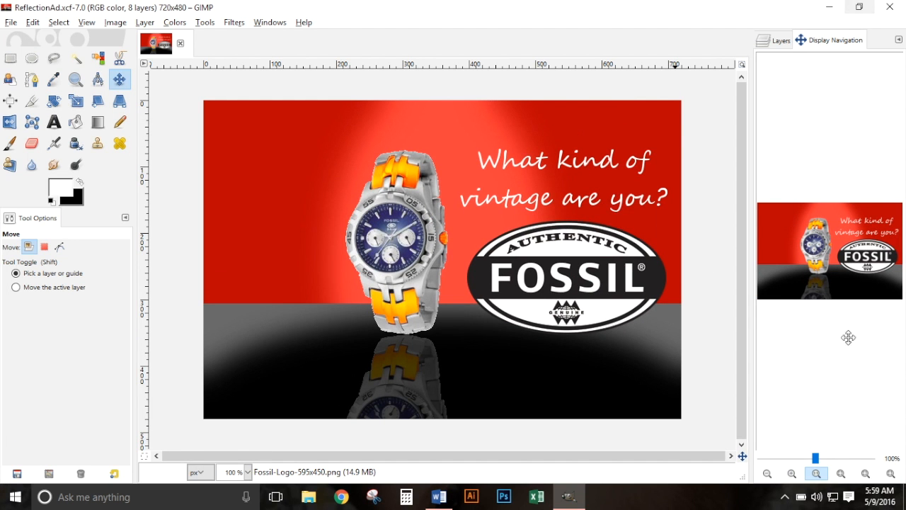
mouse_move(815, 458)
mouse_down()
mouse_move(800, 457)
mouse_move(827, 463)
mouse_up()
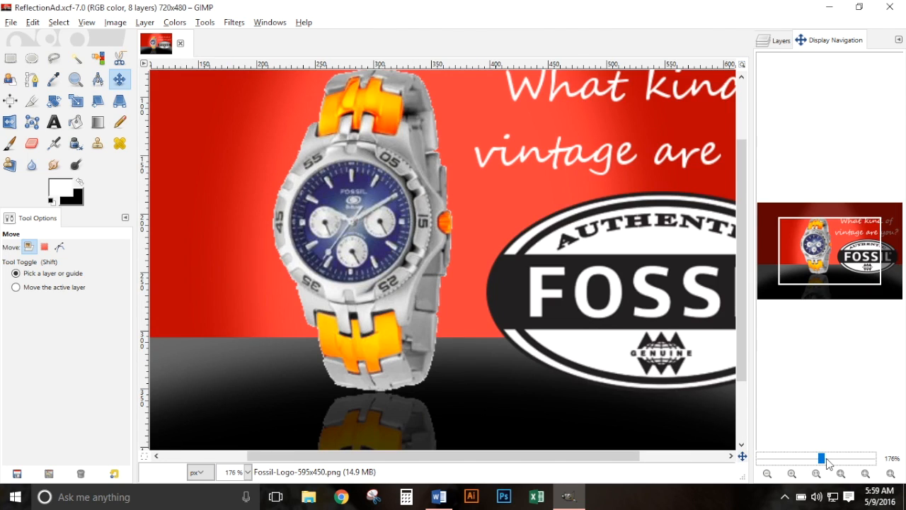
click(779, 40)
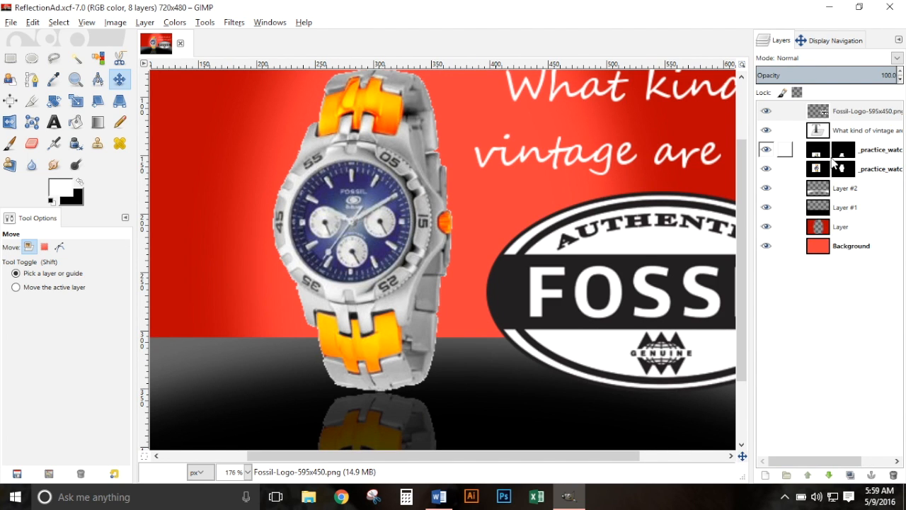
Step: Look through the options of the Rotate, Zoom, Scale and Text tools in turn
click(54, 101)
click(76, 79)
click(76, 101)
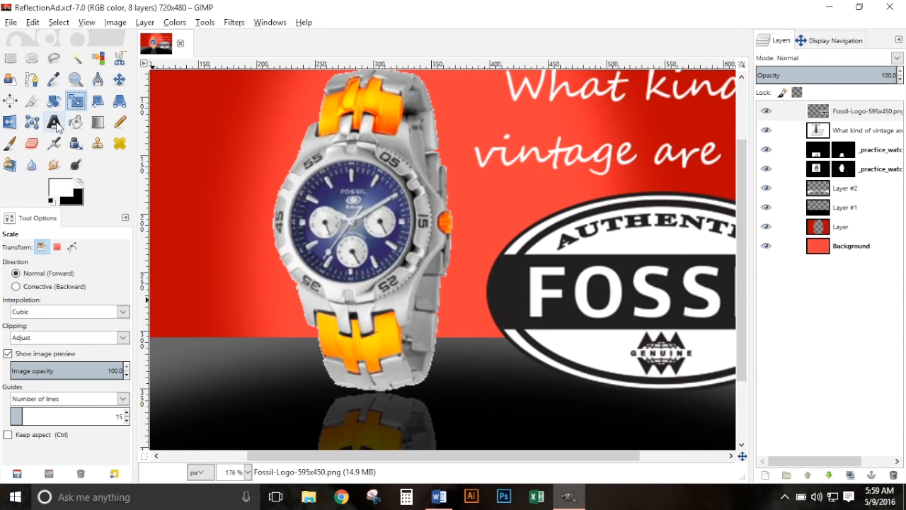
click(54, 122)
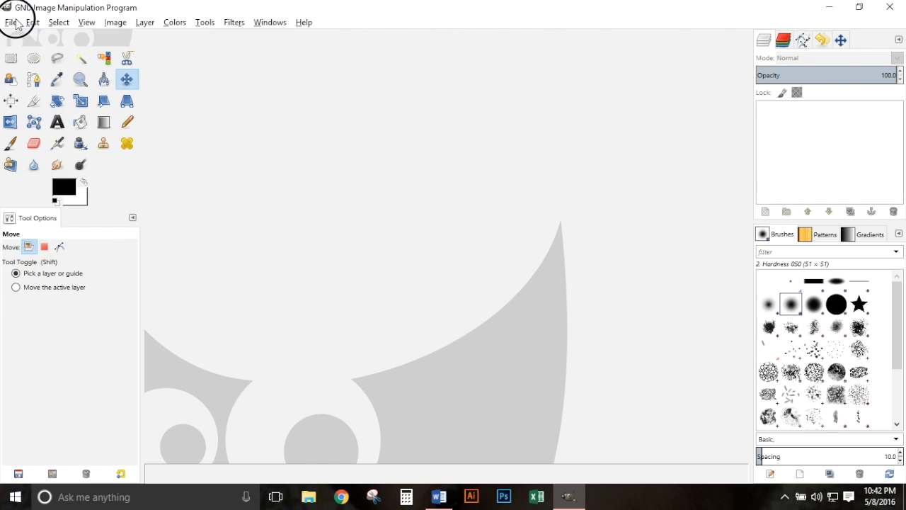
Step: Create a new image 720 px wide and 480 px high
click(11, 22)
click(28, 36)
double_click(73, 72)
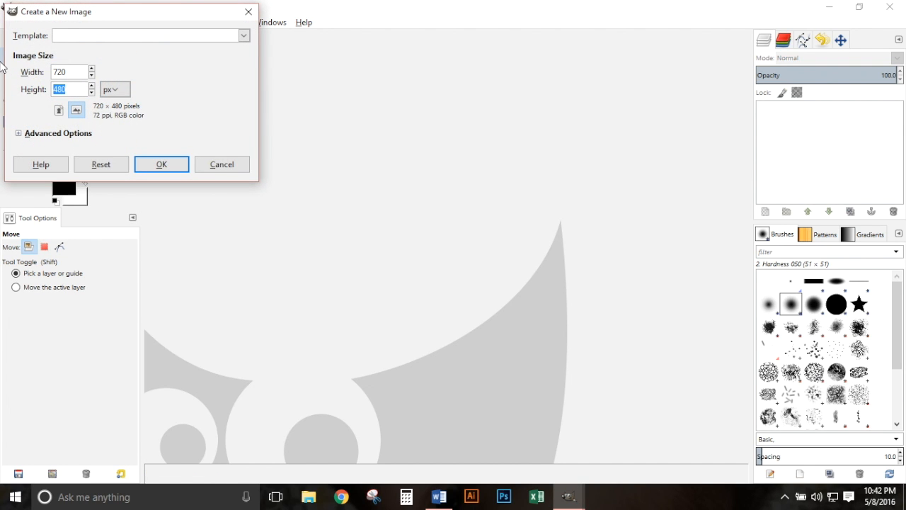
text(480)
key(Return)
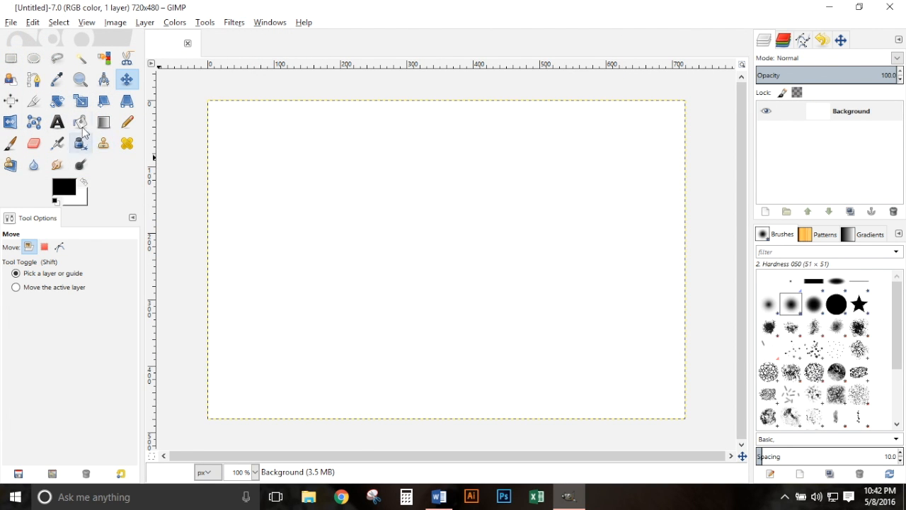
Step: Set the foreground color to light red ff3d3d and fill the Background layer with it using Bucket Fill
click(69, 190)
drag(76, 195, 119, 184)
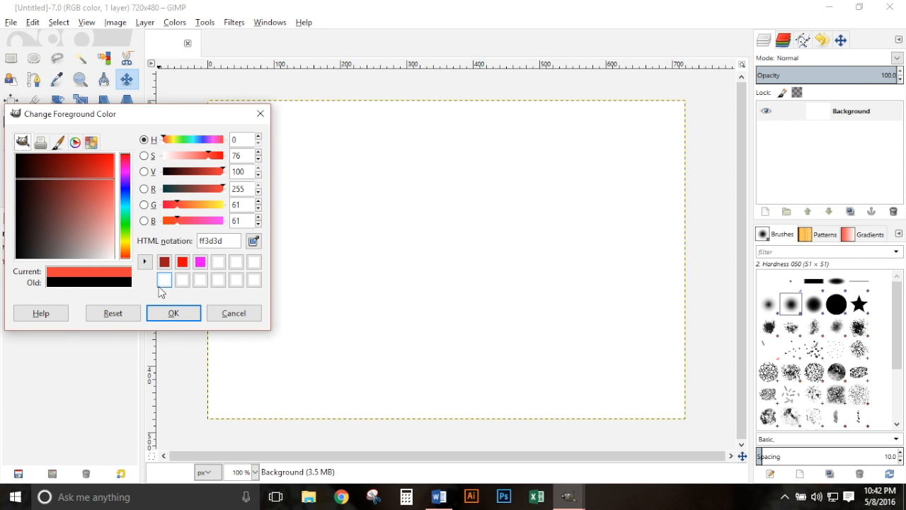
click(172, 312)
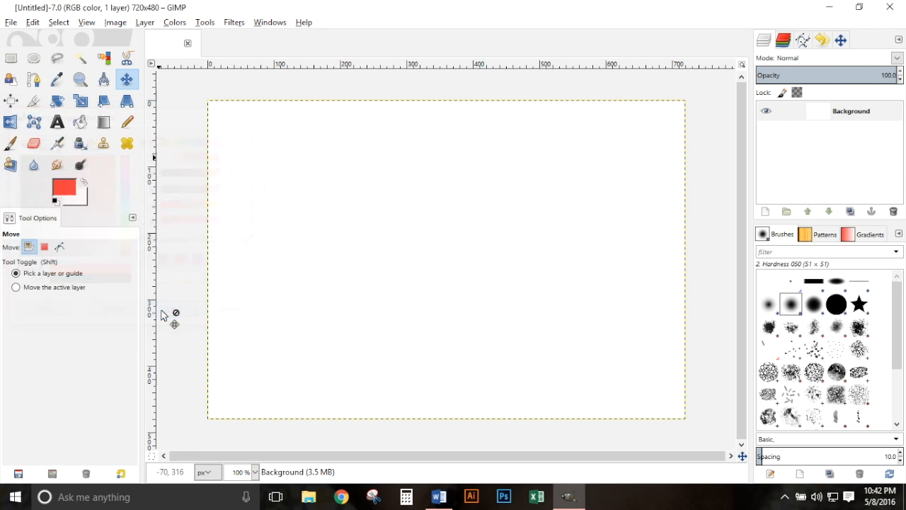
click(80, 122)
click(353, 226)
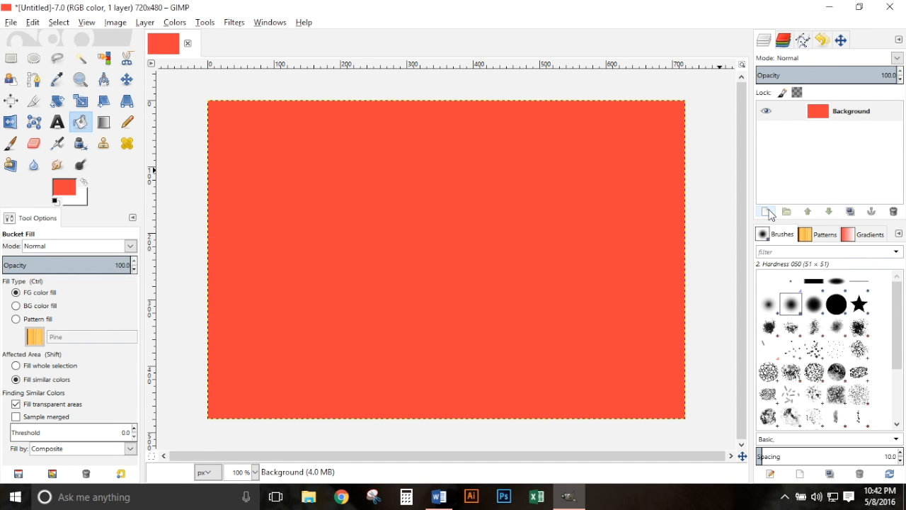
Step: Add a transparent 720 × 480 px layer and fill it with a darker red foreground color, about ba0202
click(767, 212)
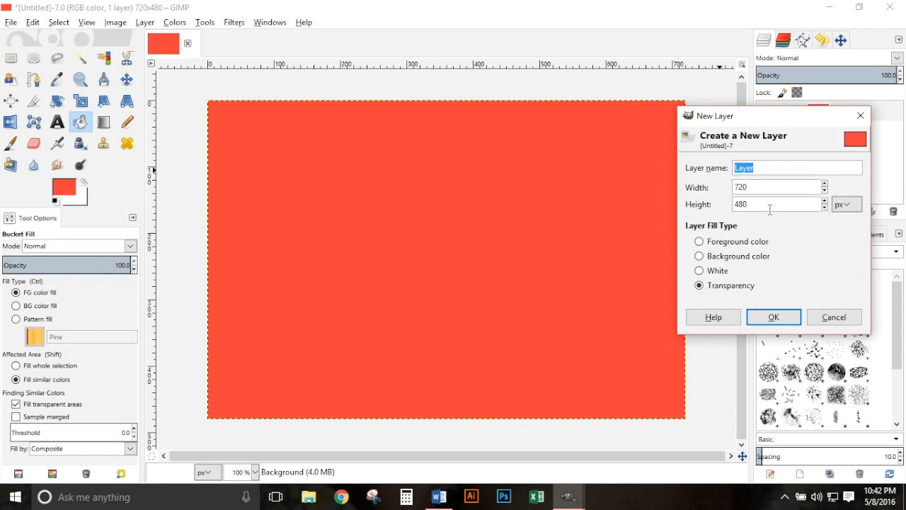
click(773, 317)
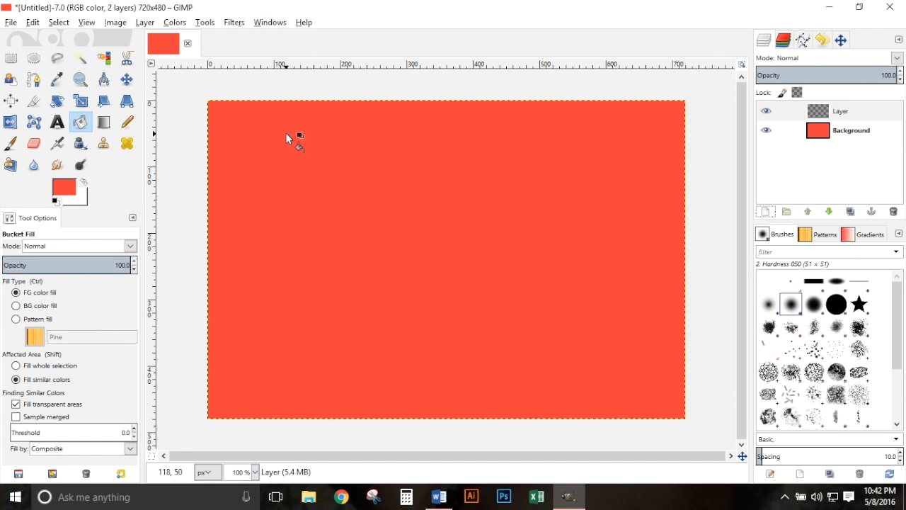
click(65, 194)
drag(106, 161, 87, 153)
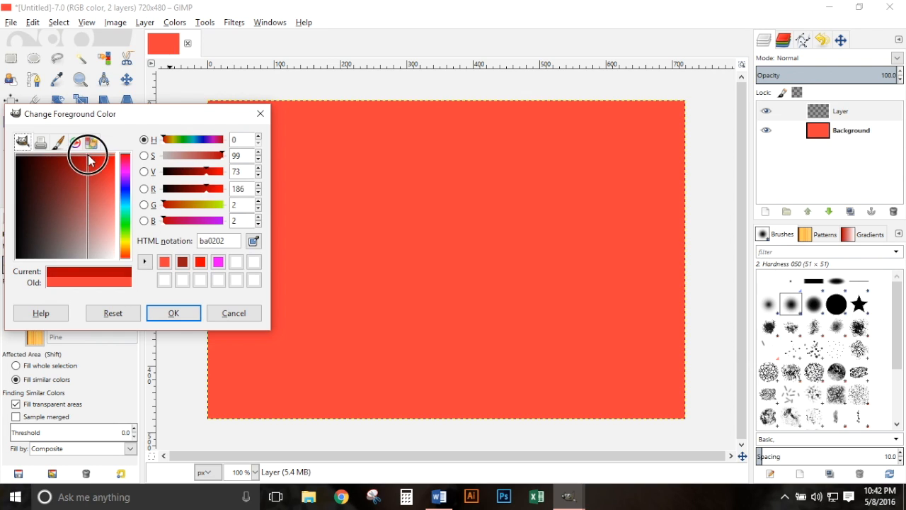
click(172, 313)
click(476, 253)
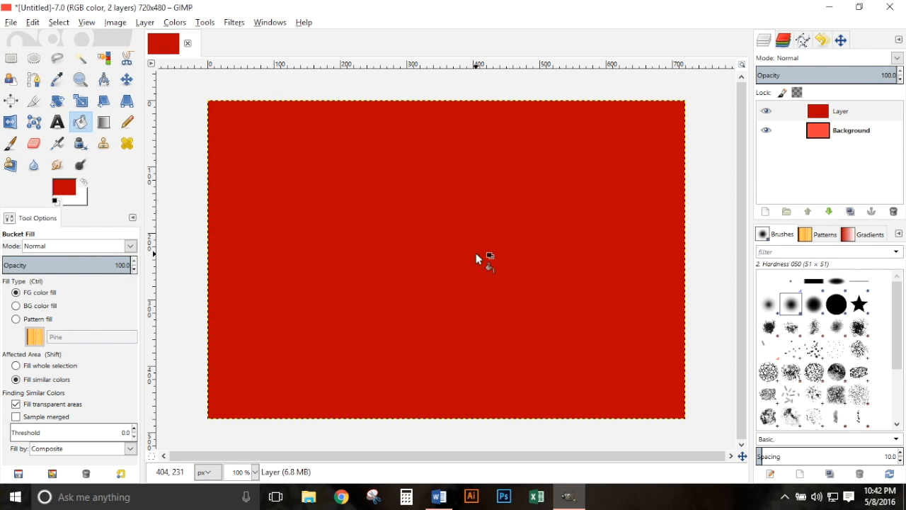
Step: Make an elliptical selection about 331 × 561 px around the middle of the canvas and feather it by 50 px
click(33, 58)
drag(334, 79, 553, 452)
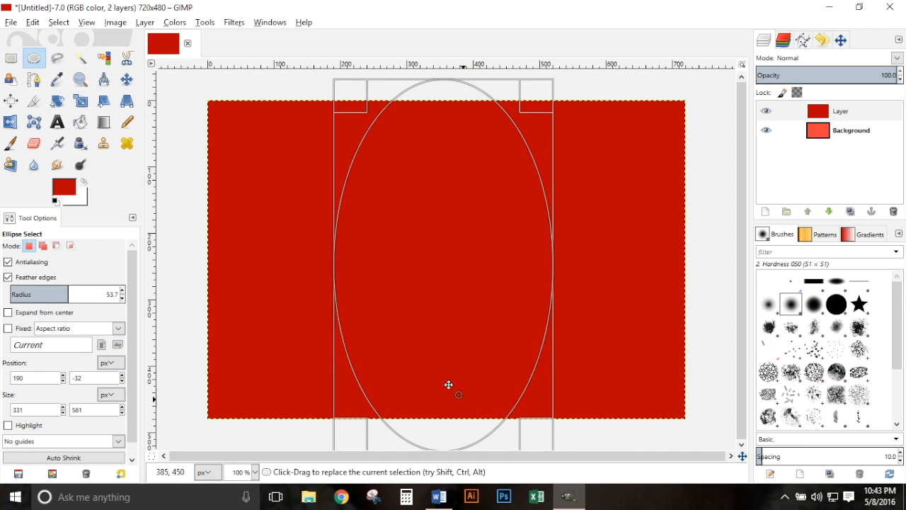
right_click(421, 247)
mouse_move(467, 292)
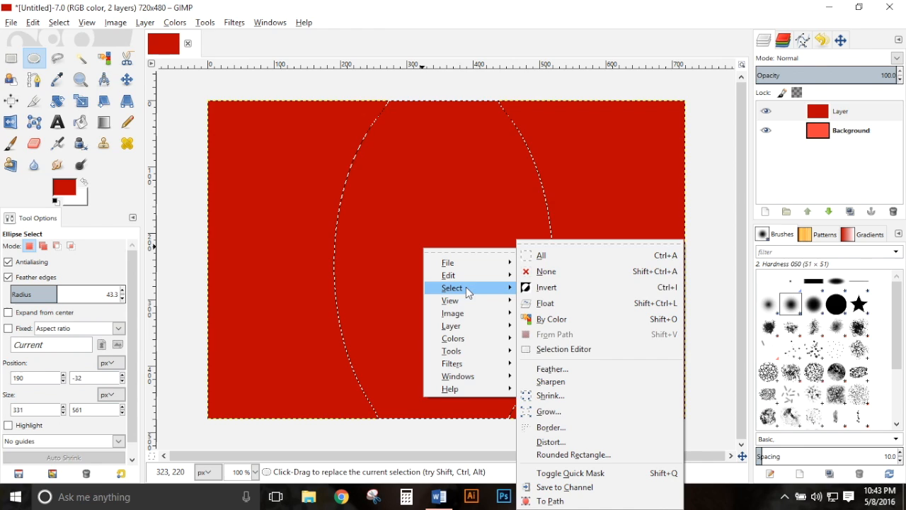
click(538, 367)
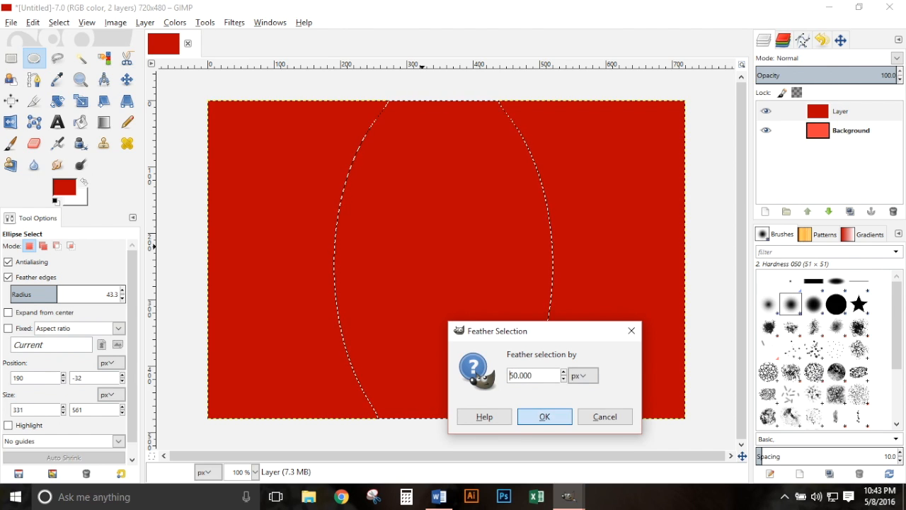
key(Return)
click(438, 288)
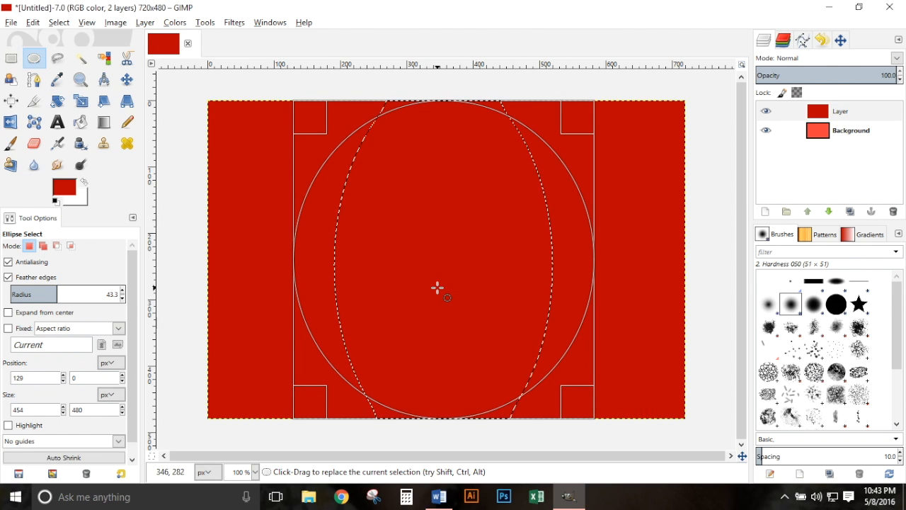
Step: Clear the feathered ellipse from the darker red layer and remove the selection
right_click(437, 288)
mouse_move(477, 338)
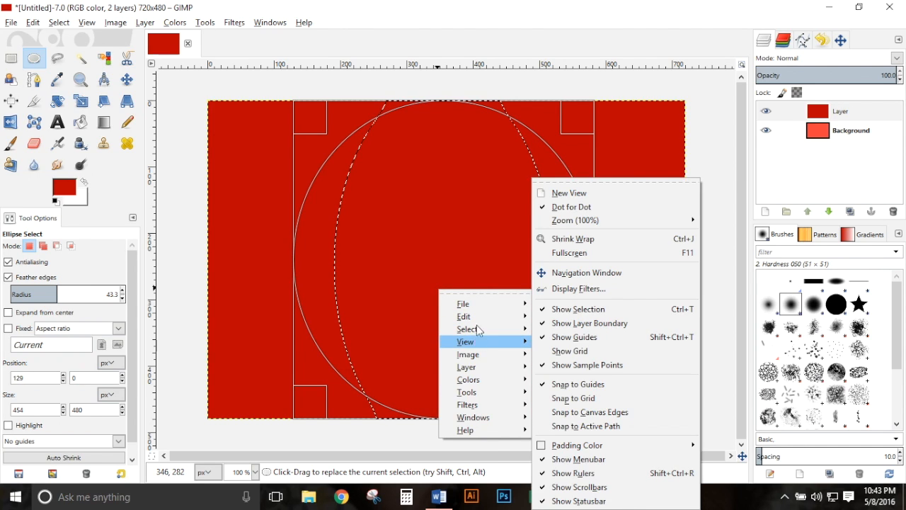
mouse_move(481, 312)
click(567, 349)
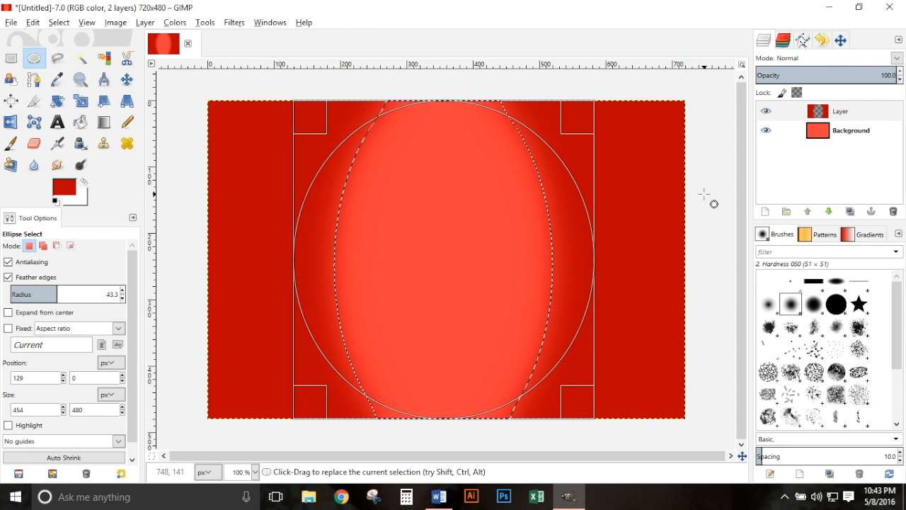
right_click(520, 297)
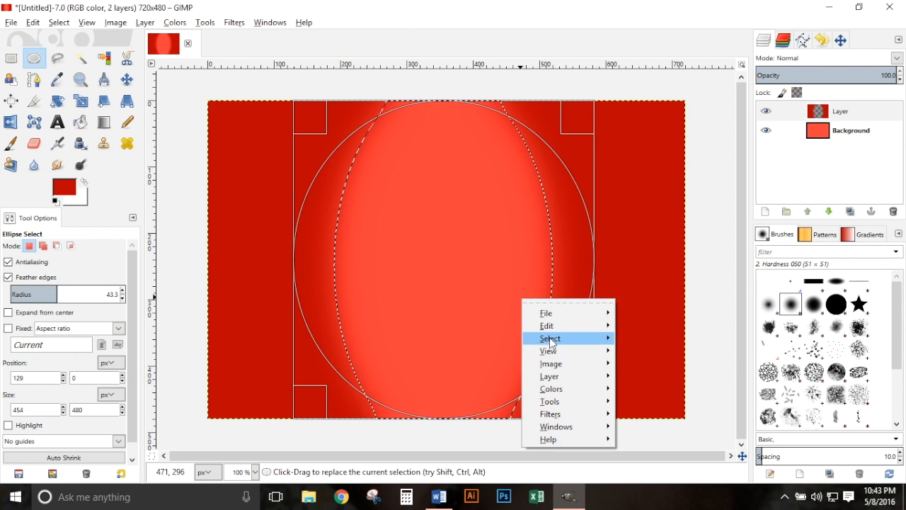
mouse_move(552, 339)
click(668, 282)
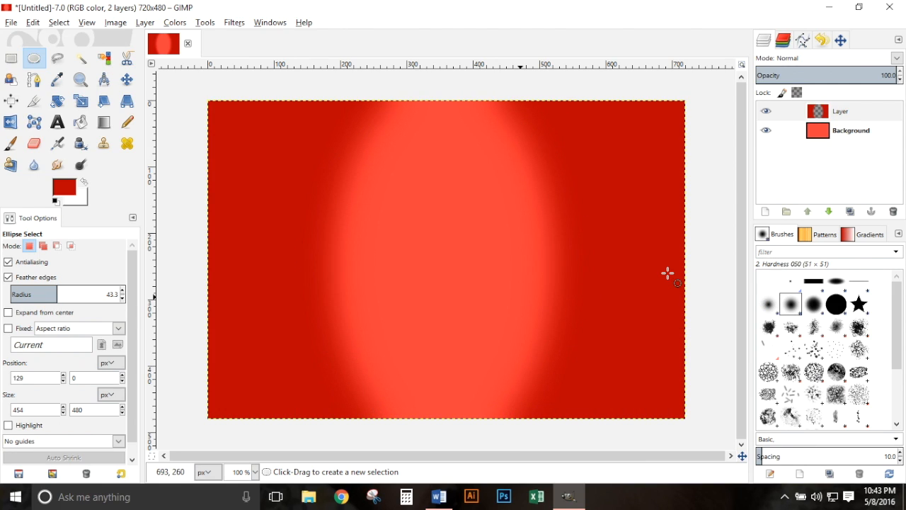
Step: Add a new transparent layer and select a rectangle about 773 × 190 px across the lower part of the canvas
click(764, 211)
click(776, 317)
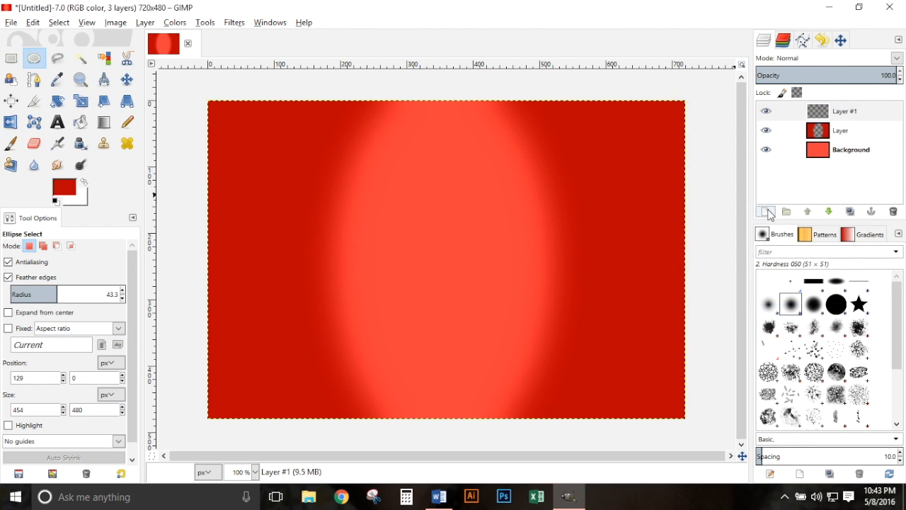
click(10, 58)
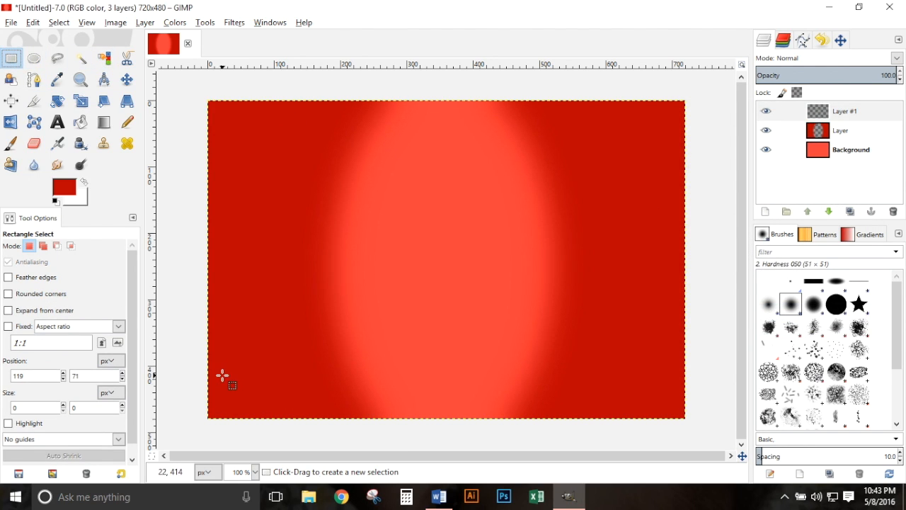
drag(191, 304, 702, 428)
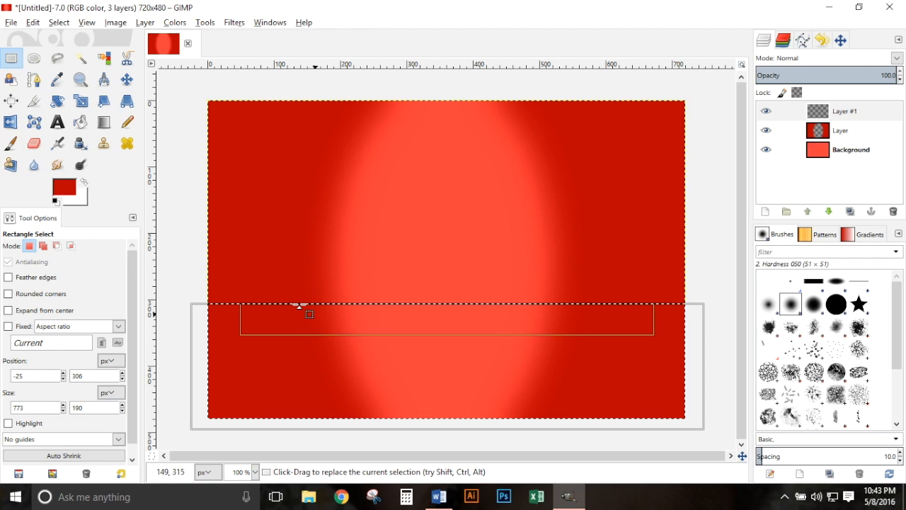
Step: Reset the colors to default black and white and fill the rectangular selection with black using Bucket Fill
click(57, 202)
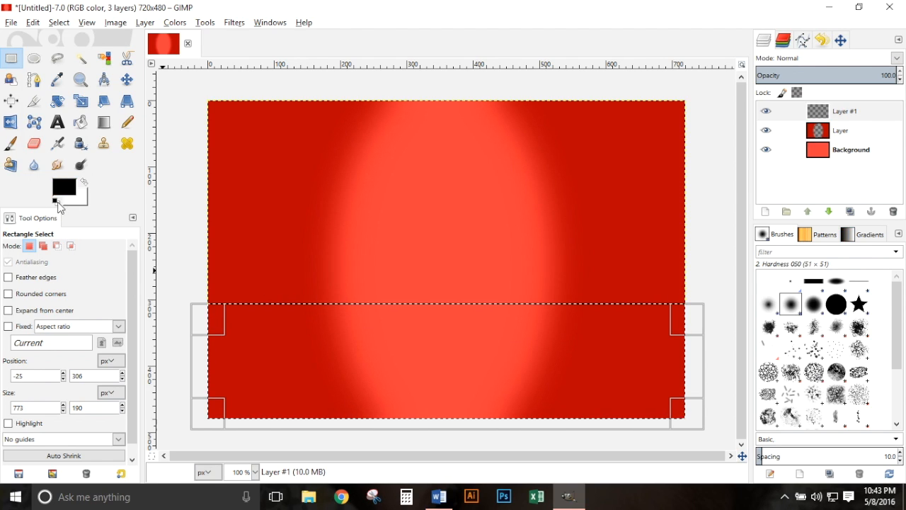
click(81, 122)
click(386, 338)
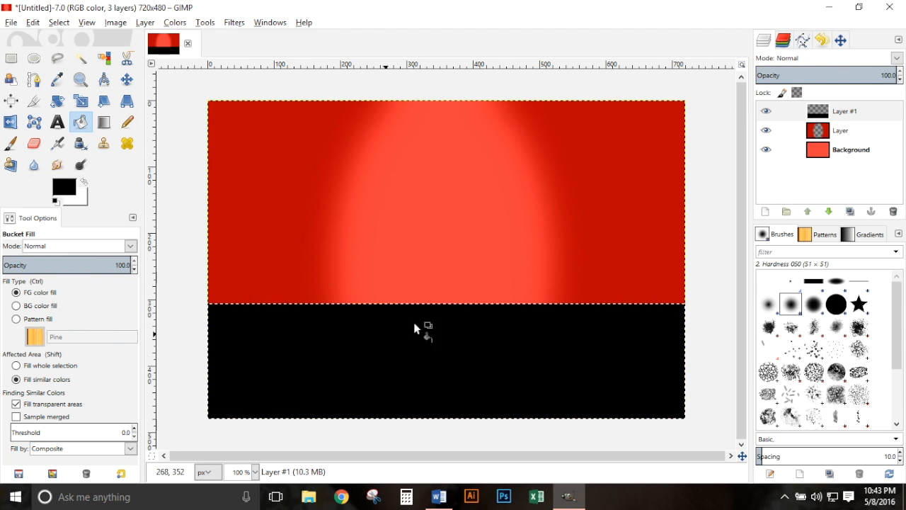
Step: Add another transparent 720 × 480 px layer and fill the rectangular selection on it with white
click(766, 211)
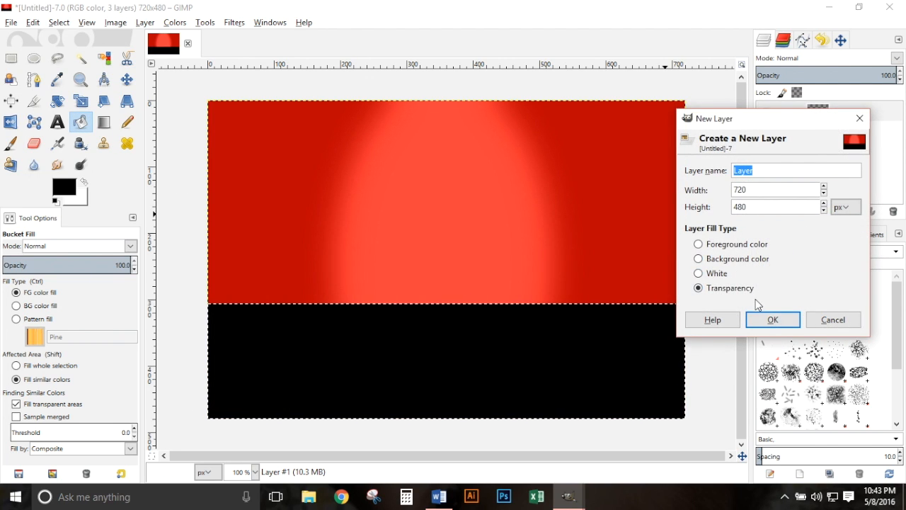
click(769, 319)
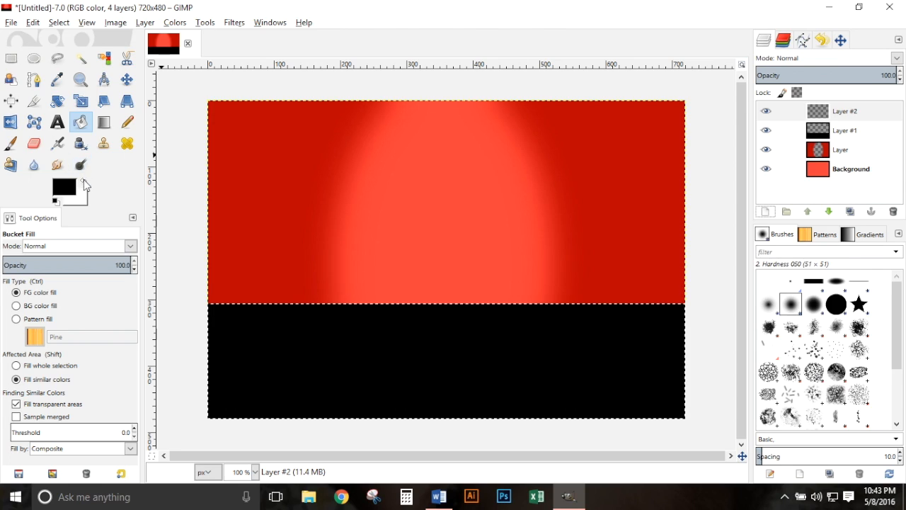
click(83, 181)
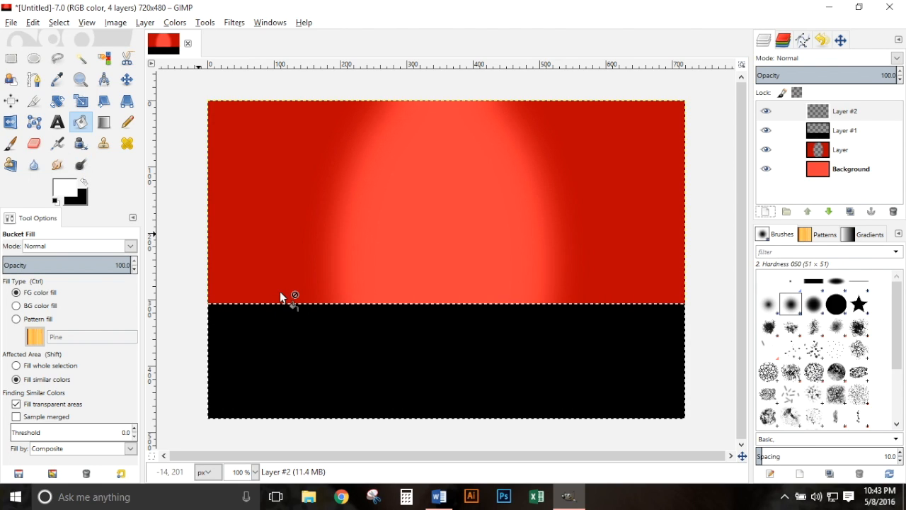
click(363, 355)
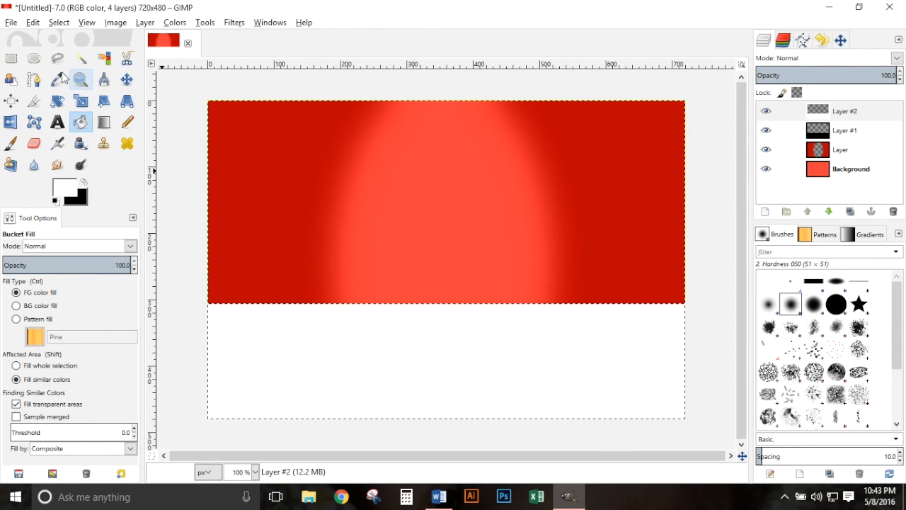
Step: Make a wide elliptical selection about 781 × 282 px over the lower white area and feather it
click(33, 58)
mouse_move(190, 314)
mouse_down()
mouse_move(434, 425)
mouse_move(687, 437)
mouse_move(753, 498)
mouse_move(690, 498)
mouse_move(711, 505)
mouse_up()
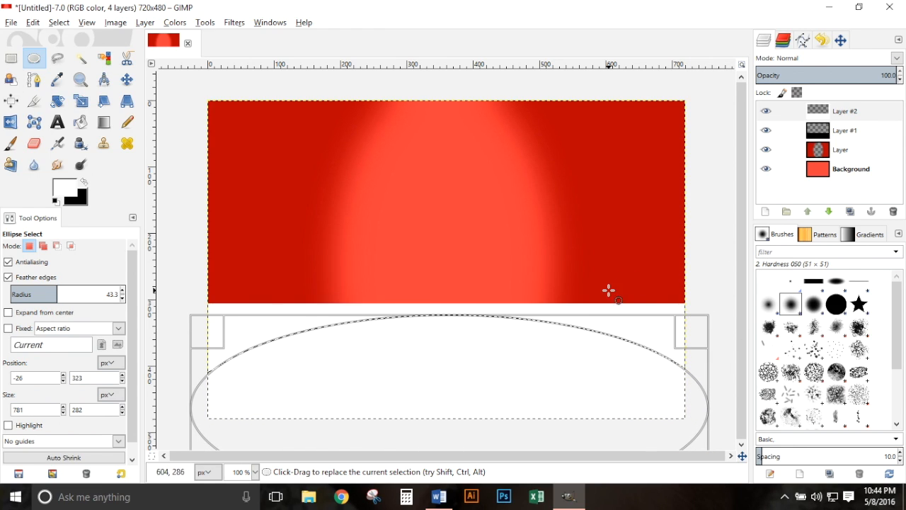
right_click(471, 380)
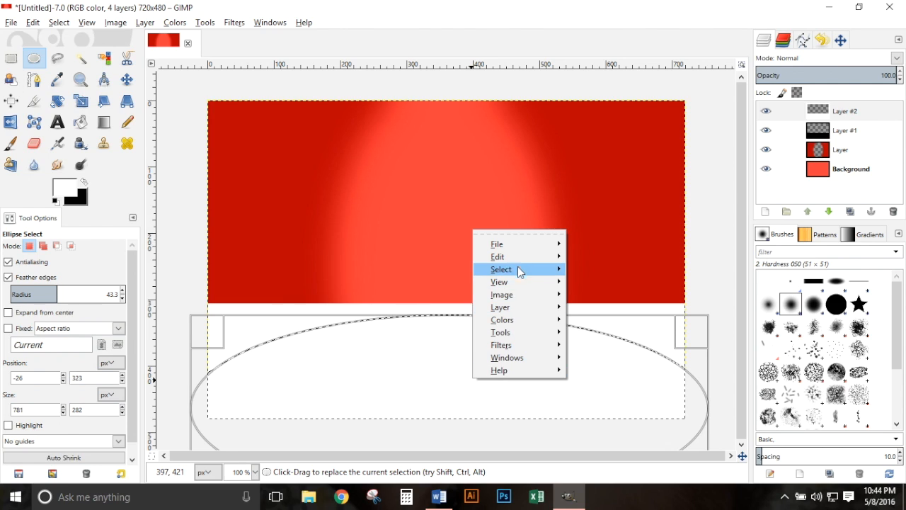
mouse_move(520, 272)
click(632, 369)
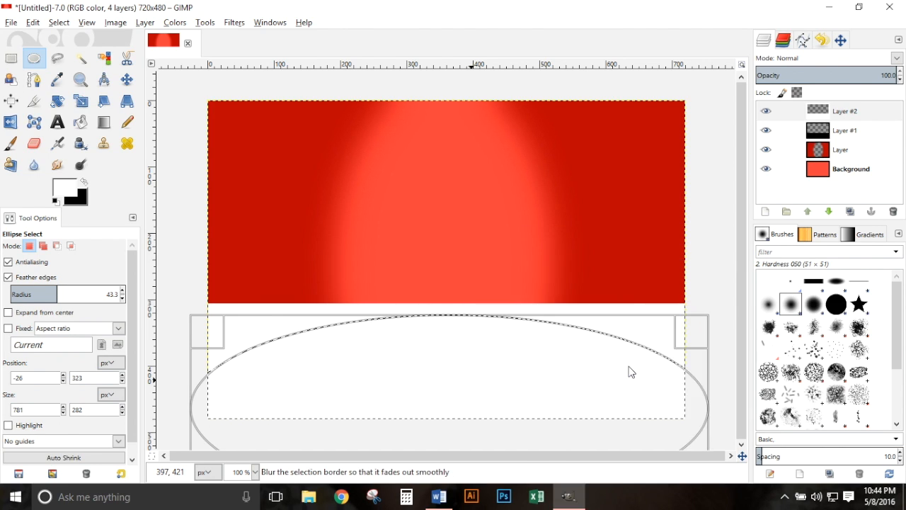
click(632, 415)
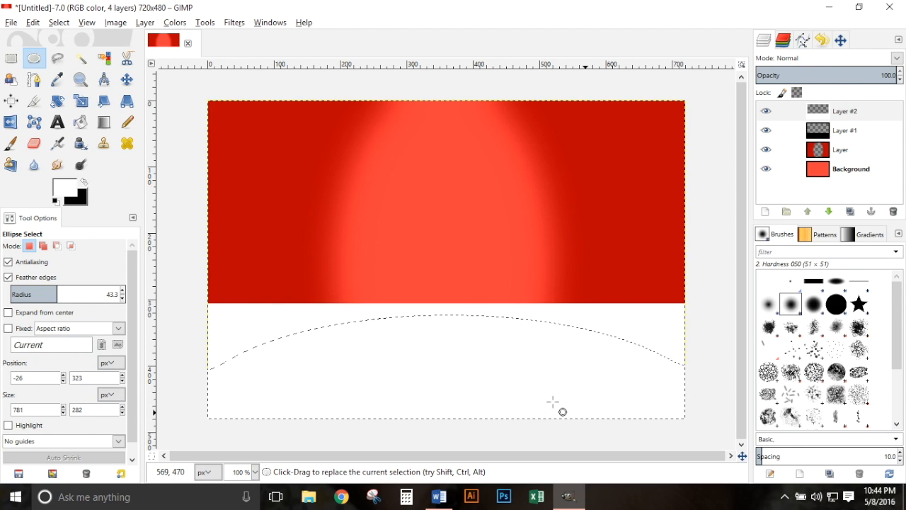
Step: Clear the feathered ellipse from the white floor layer
right_click(503, 386)
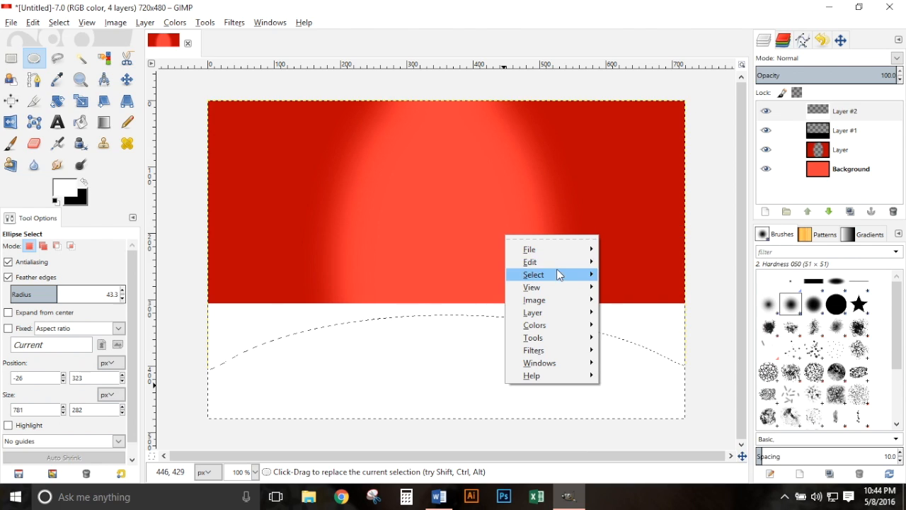
mouse_move(559, 264)
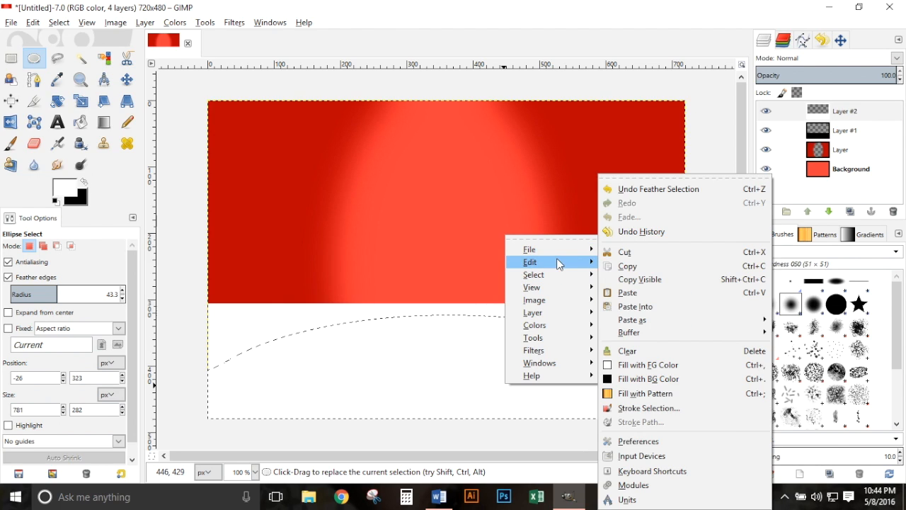
click(654, 351)
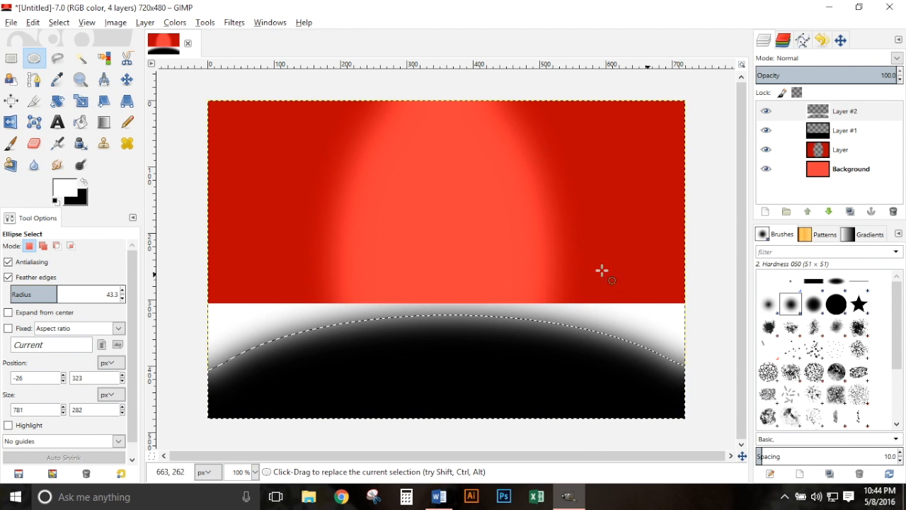
Step: Remove the selection and lower the opacity of Layer #2 to about 41.3
right_click(556, 306)
mouse_move(582, 344)
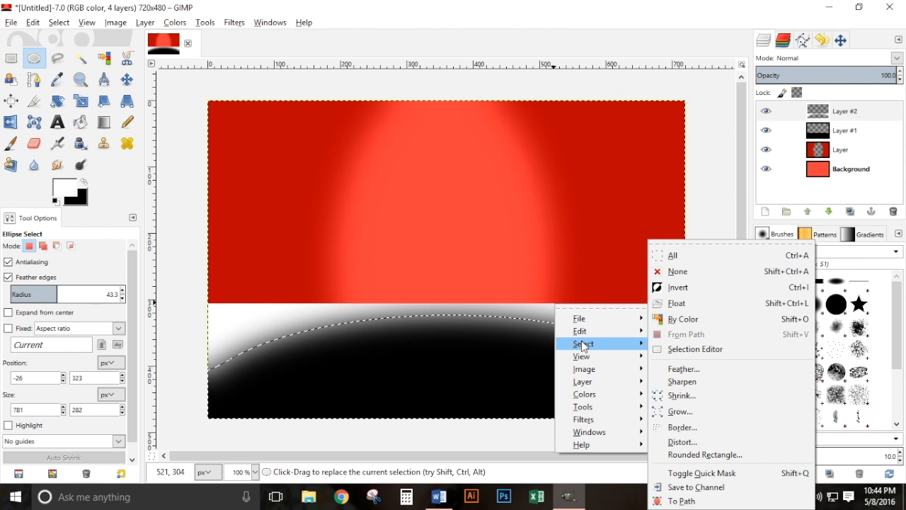
click(692, 273)
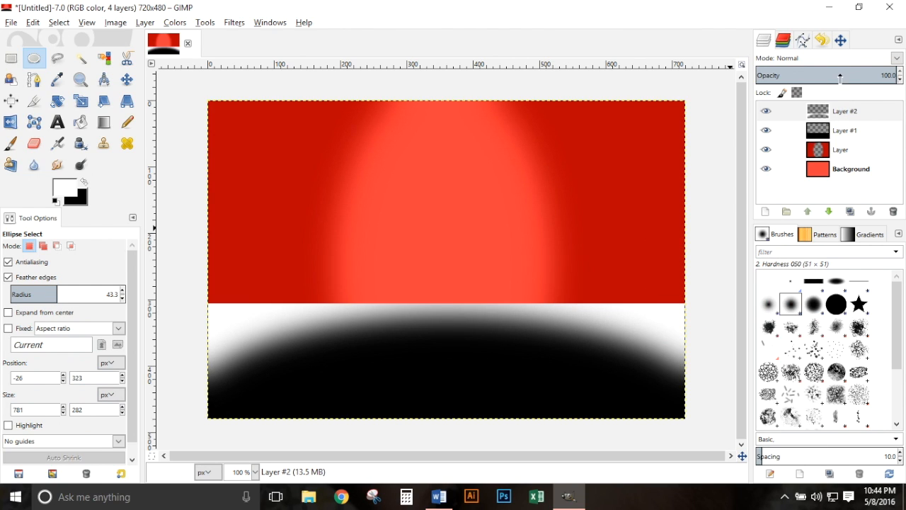
drag(840, 72, 814, 75)
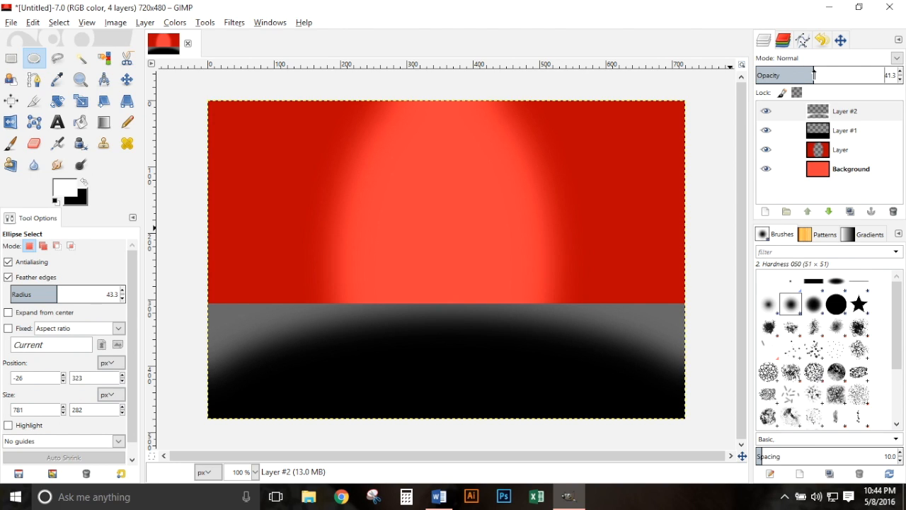
Step: Open _practice_watch.jpg from the Desktop as a new layer in the image
click(13, 24)
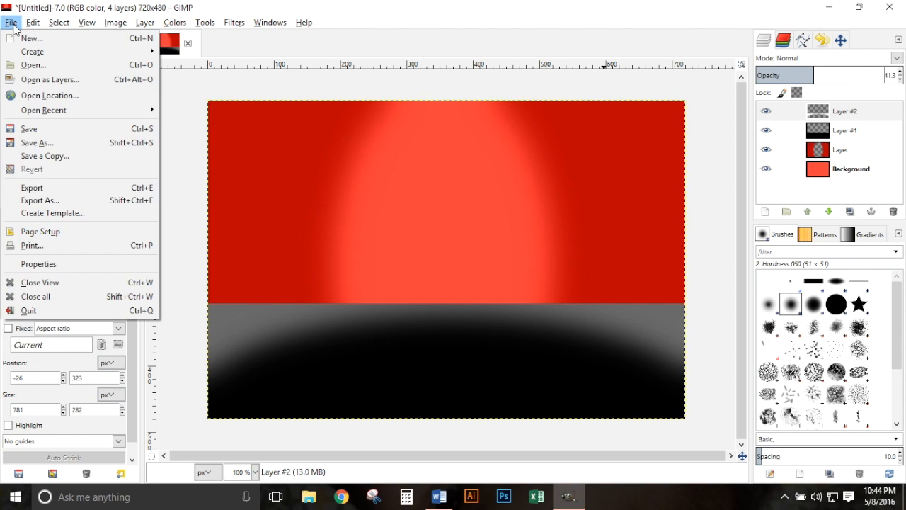
click(46, 81)
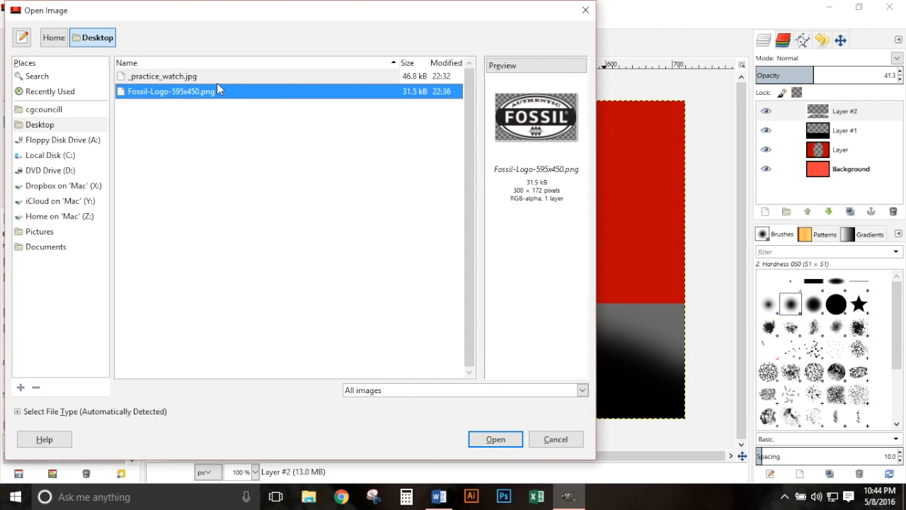
click(208, 75)
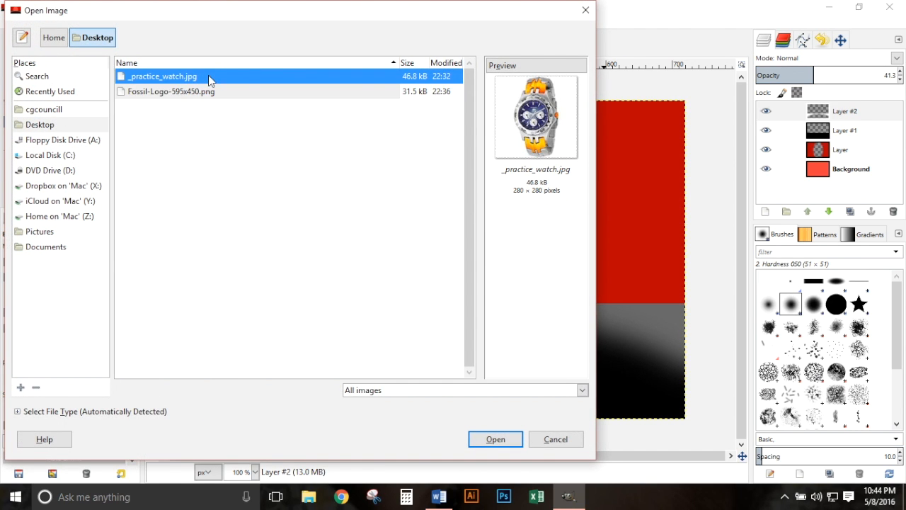
click(495, 439)
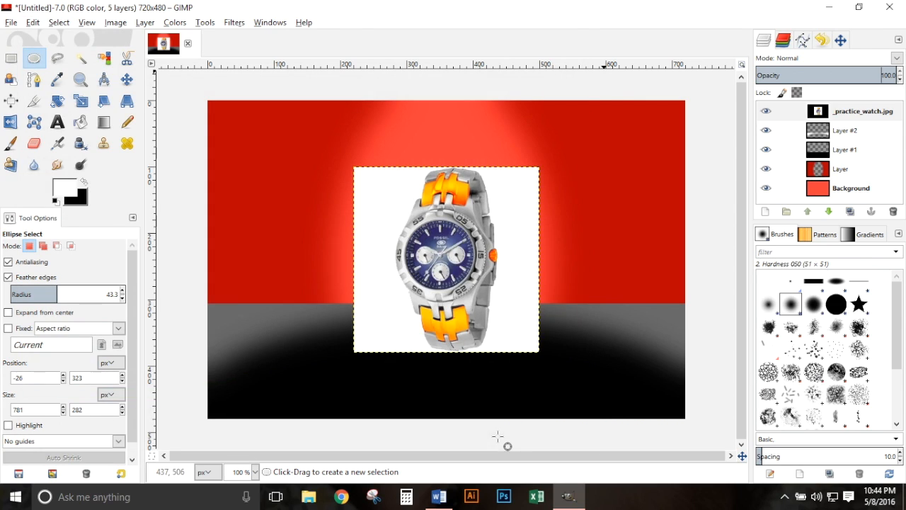
Step: Fuzzy-select the white background around the watch and add an inverted layer mask based on that selection to the _practice_watch.jpg layer
click(81, 58)
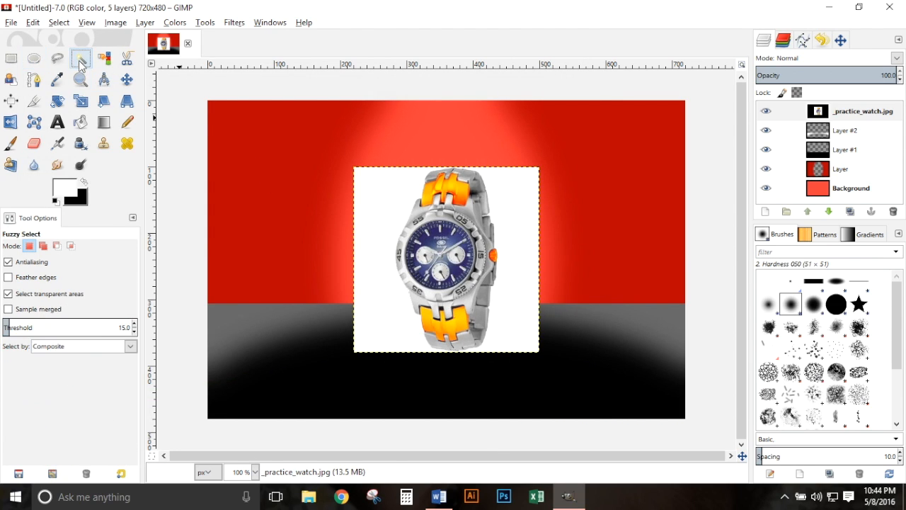
click(400, 213)
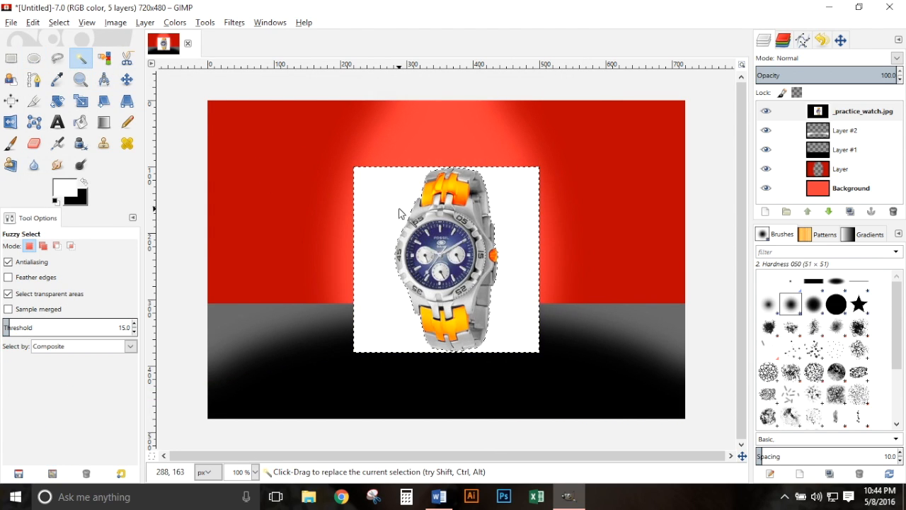
right_click(851, 112)
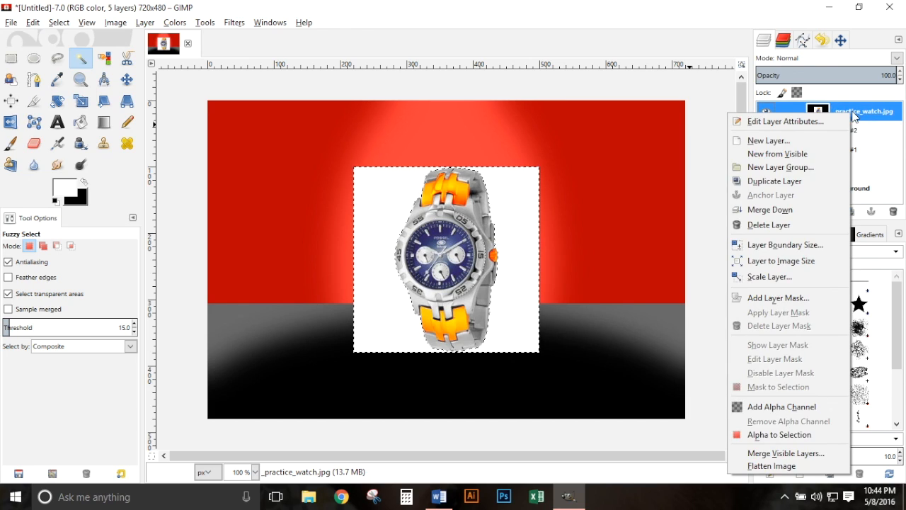
click(817, 292)
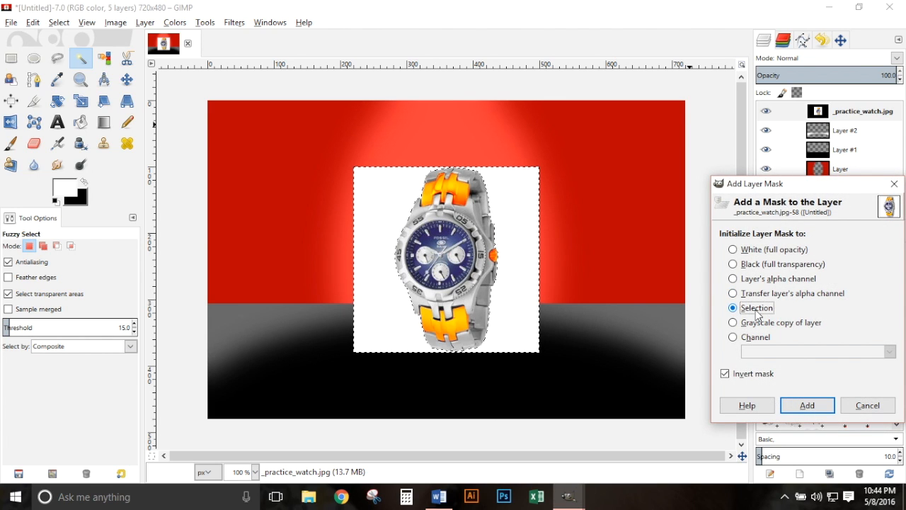
click(726, 372)
click(726, 372)
click(808, 406)
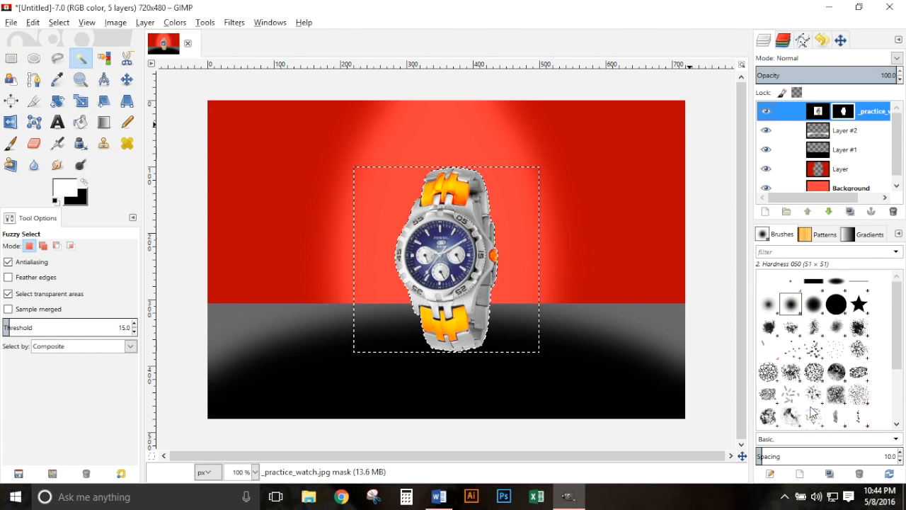
Step: Remove the selection and move the watch image slightly up and left of the canvas centre
right_click(461, 271)
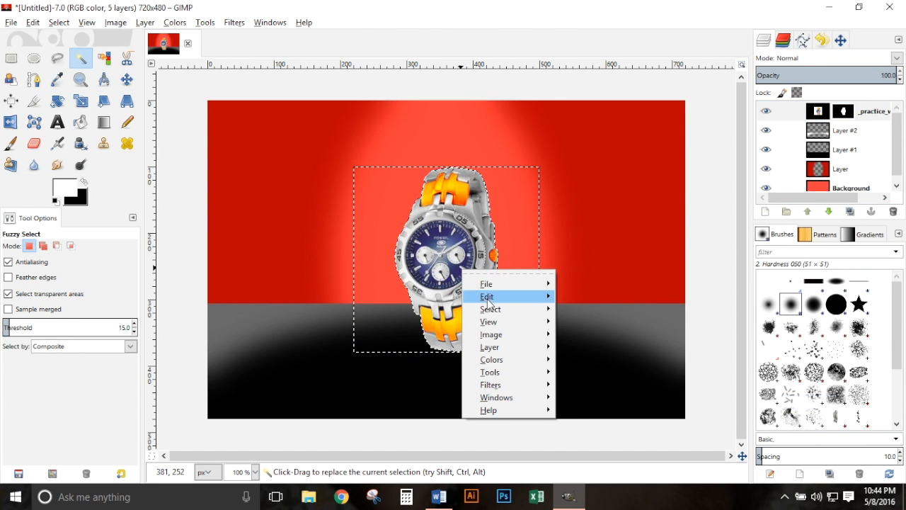
mouse_move(495, 309)
click(580, 270)
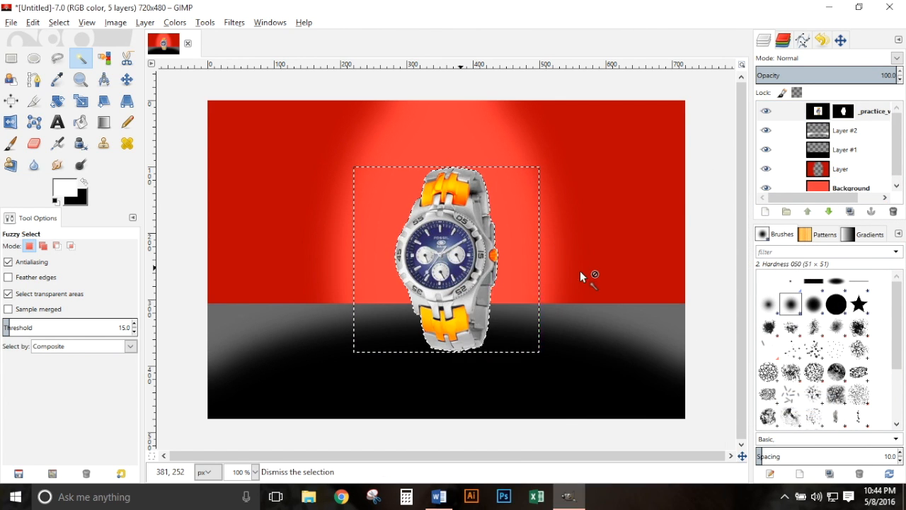
click(819, 113)
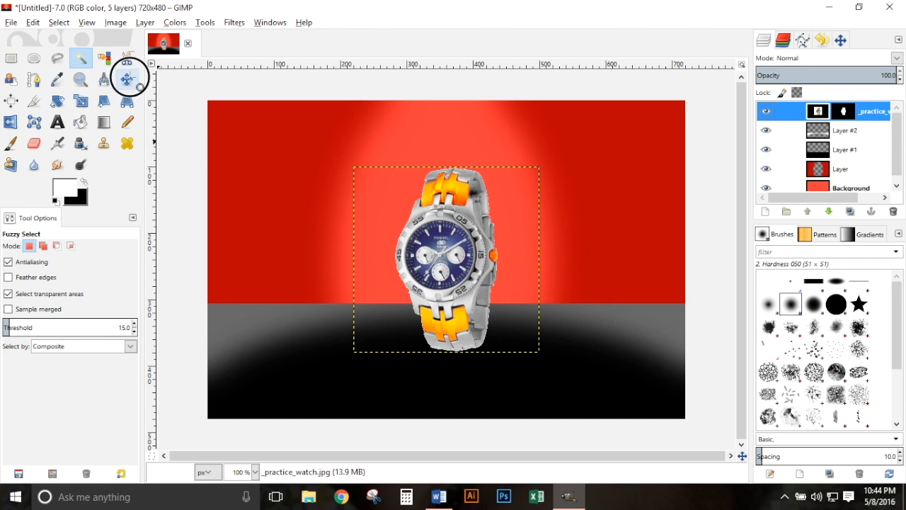
click(126, 80)
drag(456, 259, 408, 239)
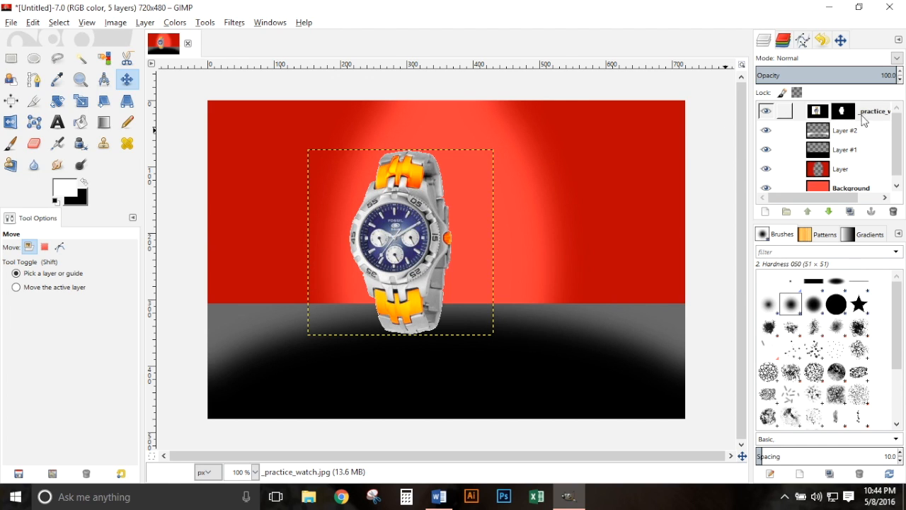
Step: Duplicate the masked watch layer and flip the copy vertically
right_click(863, 120)
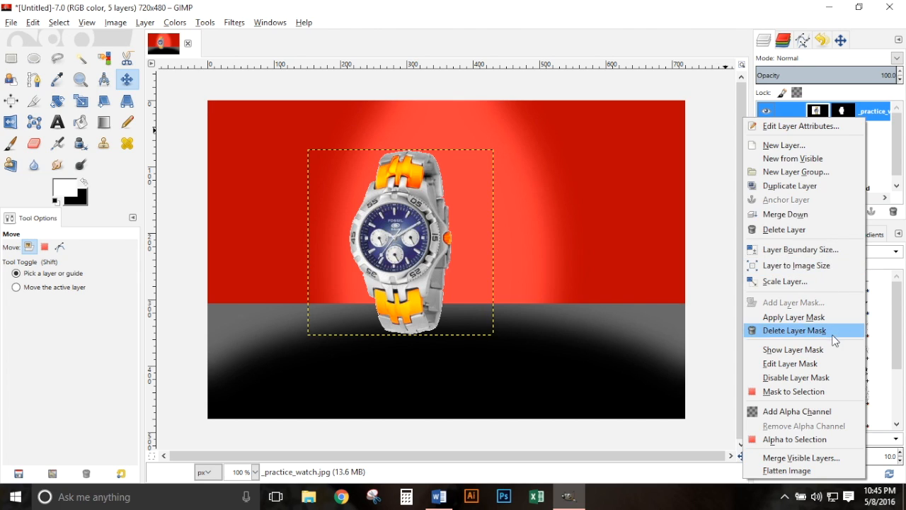
click(818, 186)
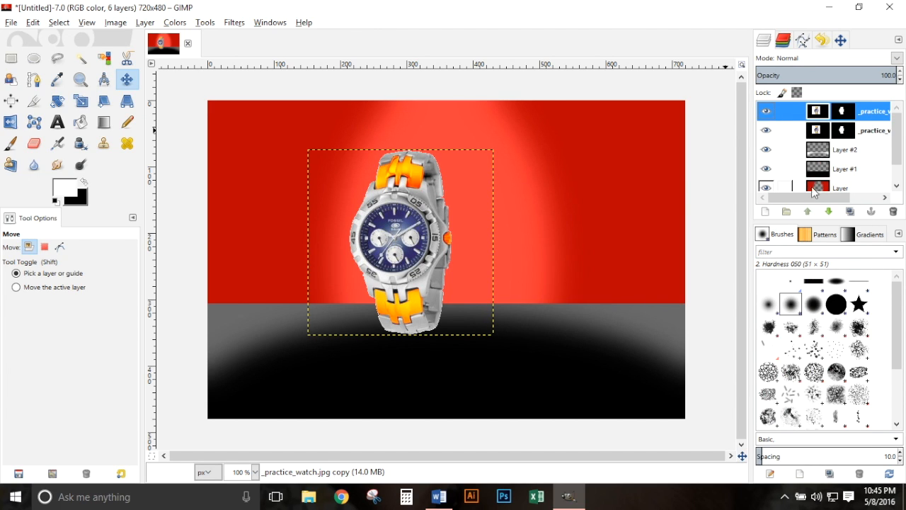
click(146, 22)
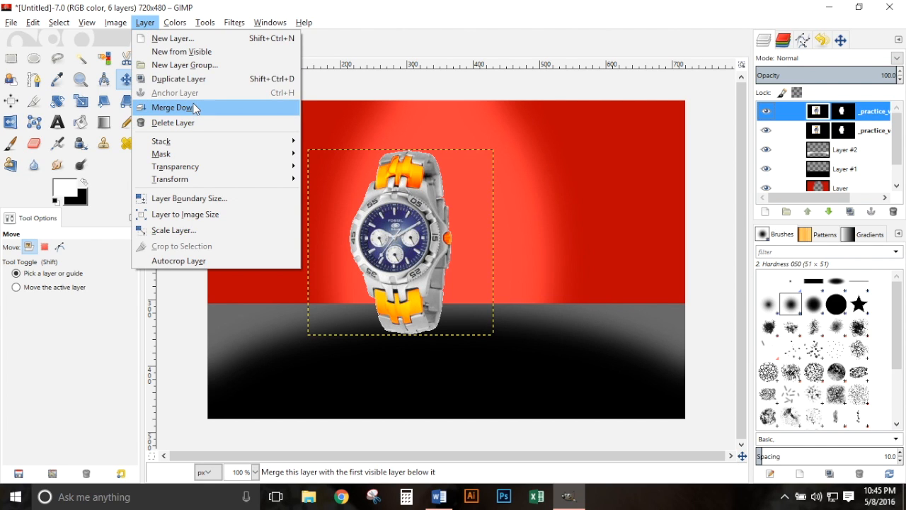
mouse_move(204, 179)
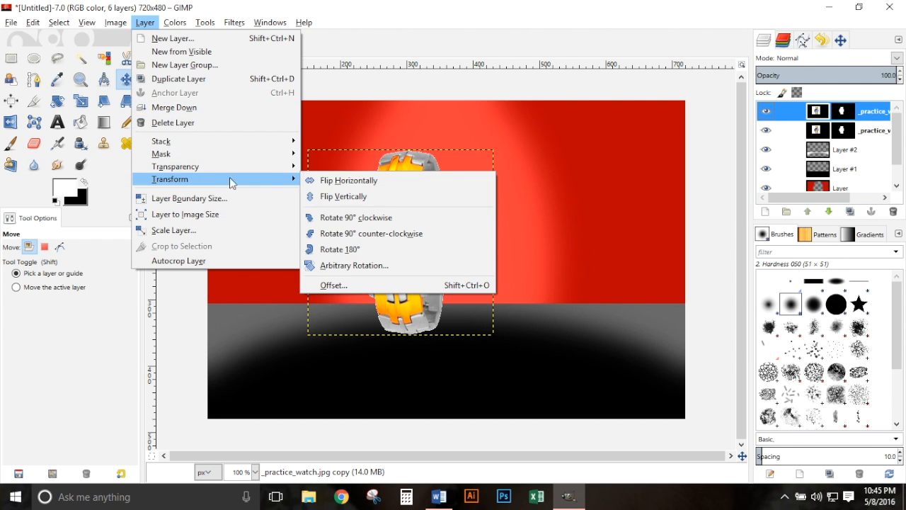
click(332, 198)
Step: Move the flipped copy directly beneath the watch as a reflection and lower its opacity to about 27.2
drag(397, 187, 397, 369)
drag(864, 75, 794, 71)
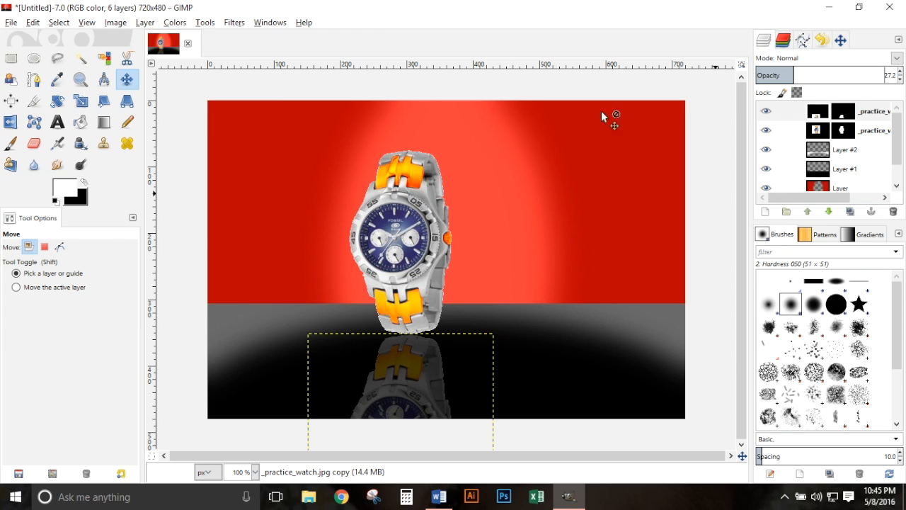
Step: Draw a text box about 276 × 107 px to the right of the watch, using centered white Segoe Script at 36 px
click(58, 127)
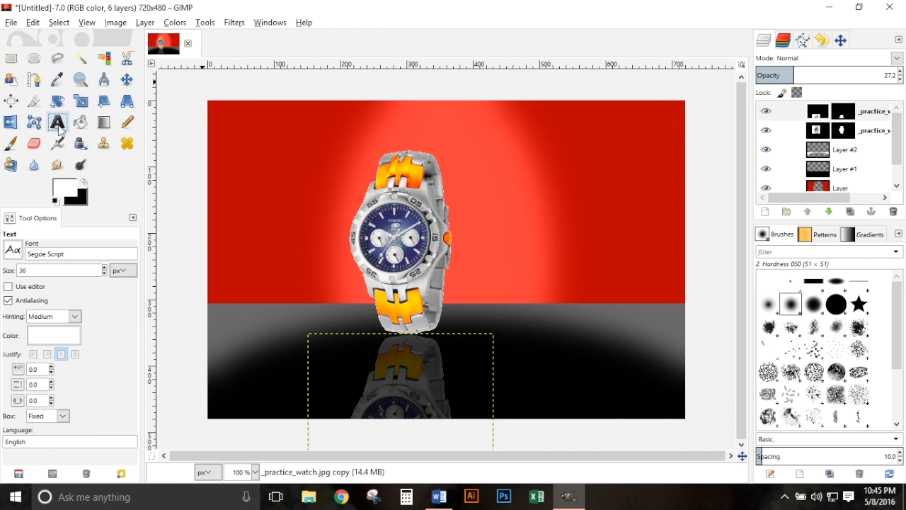
drag(491, 142, 675, 213)
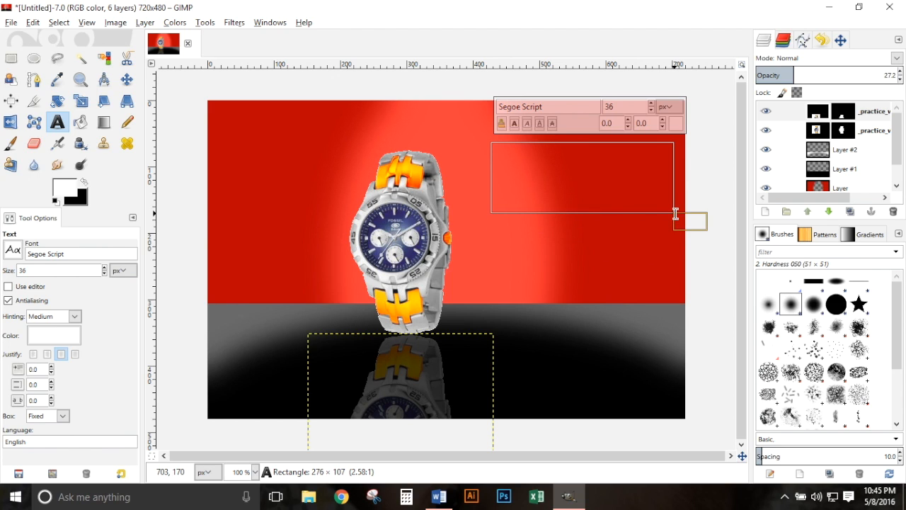
click(14, 249)
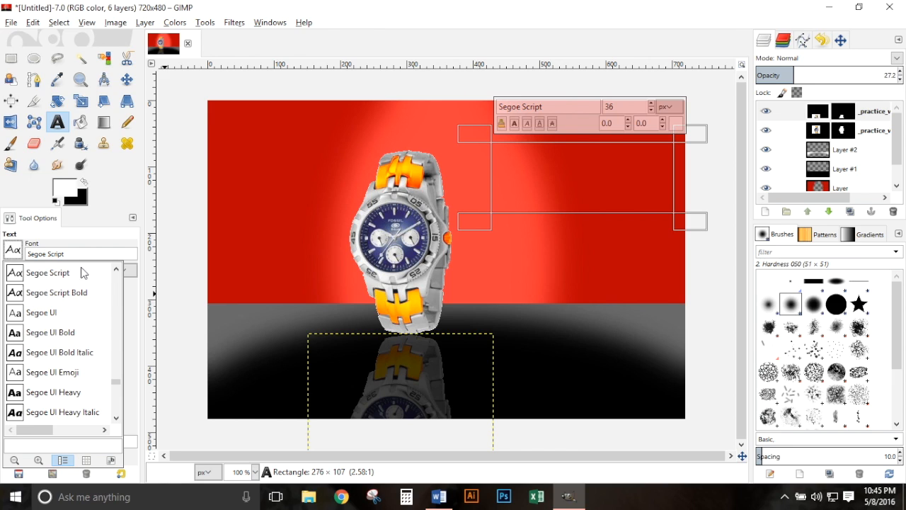
click(138, 310)
drag(26, 269, 6, 272)
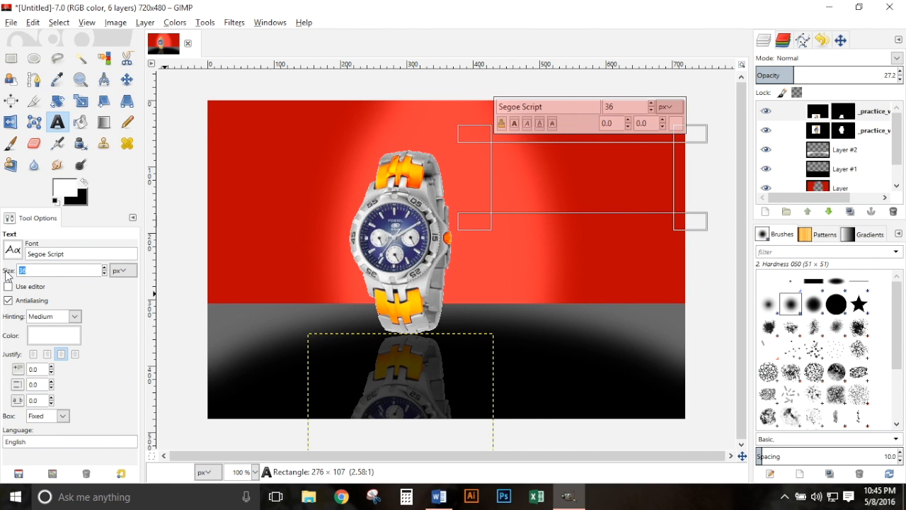
click(61, 353)
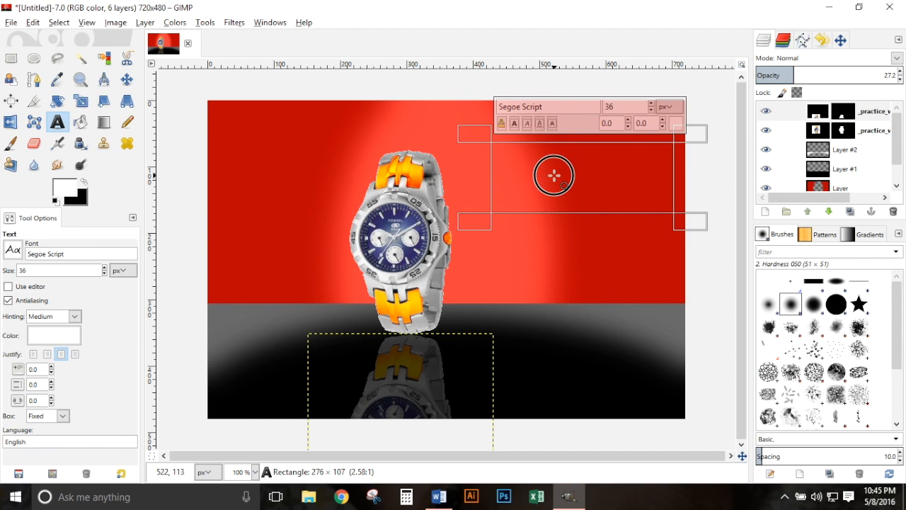
Step: Enter the tagline "What kind of vintage are you?" and enlarge the text box to about 324 × 139 px
text(What)
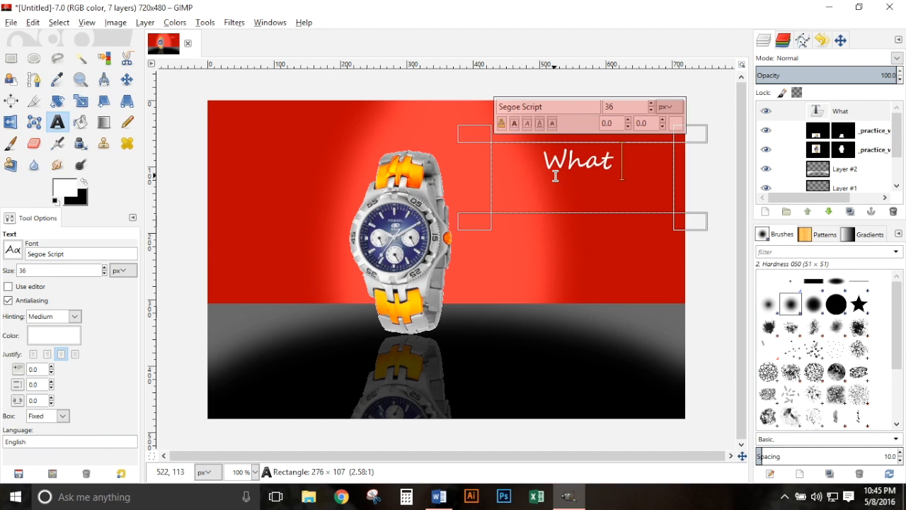
text( kind of)
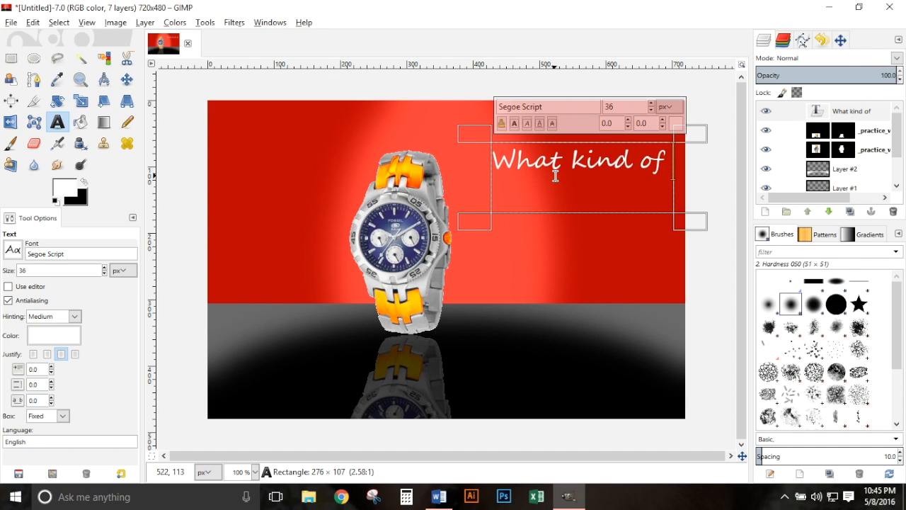
text( vintage are you)
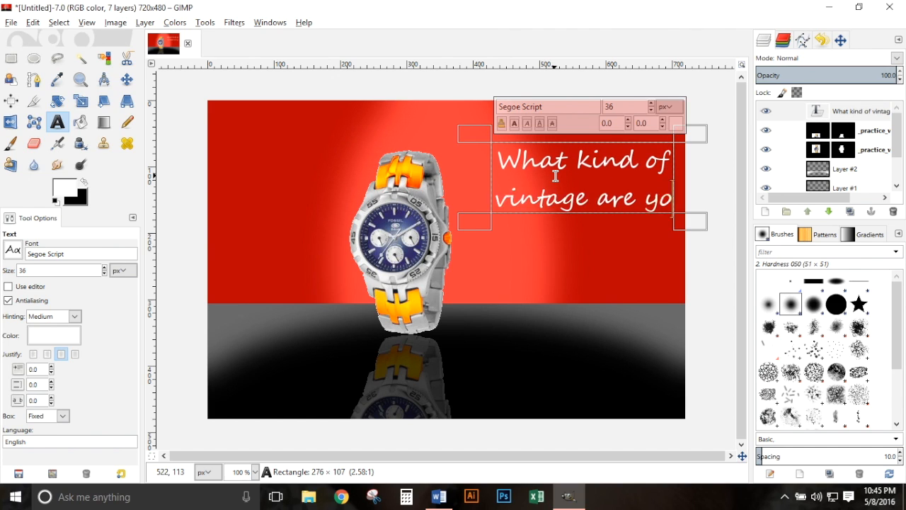
drag(482, 223, 446, 244)
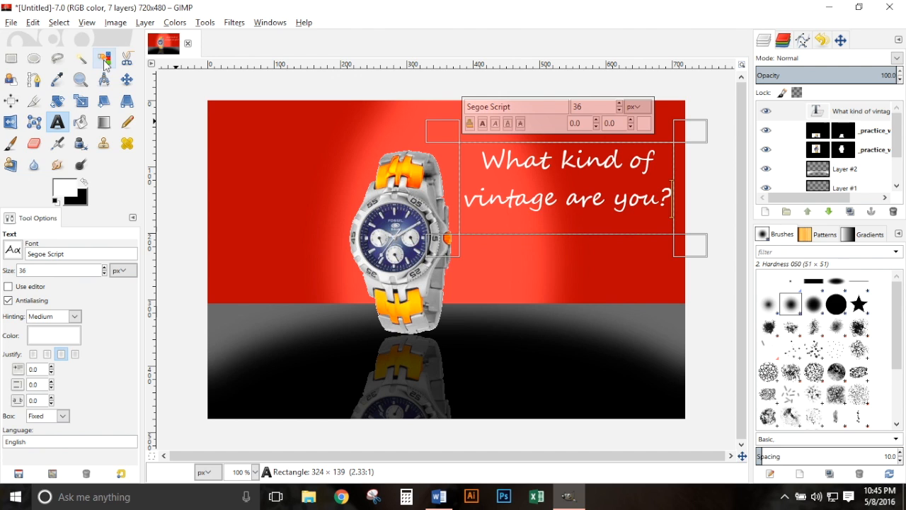
Step: Open Fossil-Logo-595x450.png from the Desktop as a new layer in the image
click(14, 24)
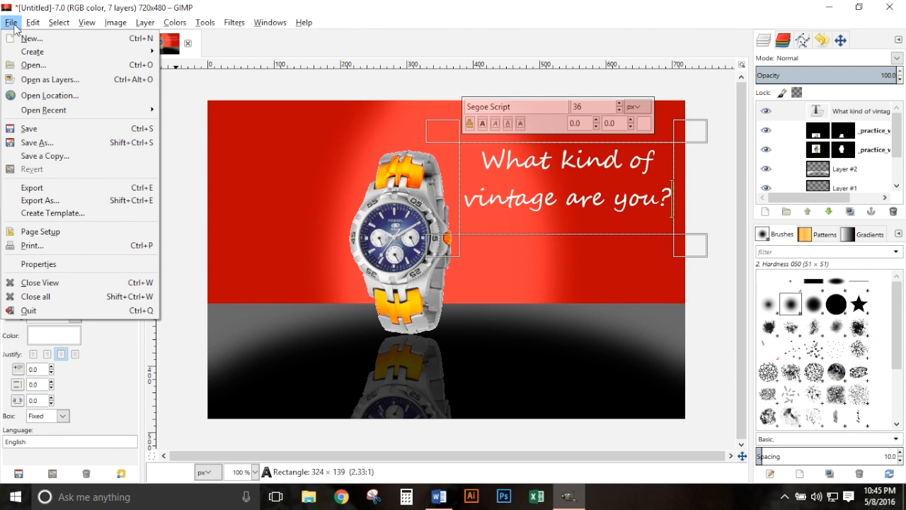
click(41, 81)
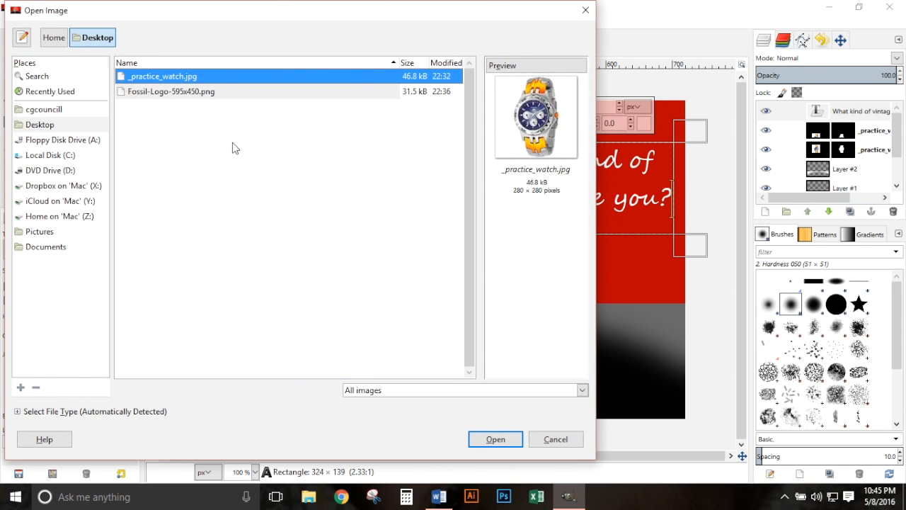
click(198, 95)
double_click(198, 94)
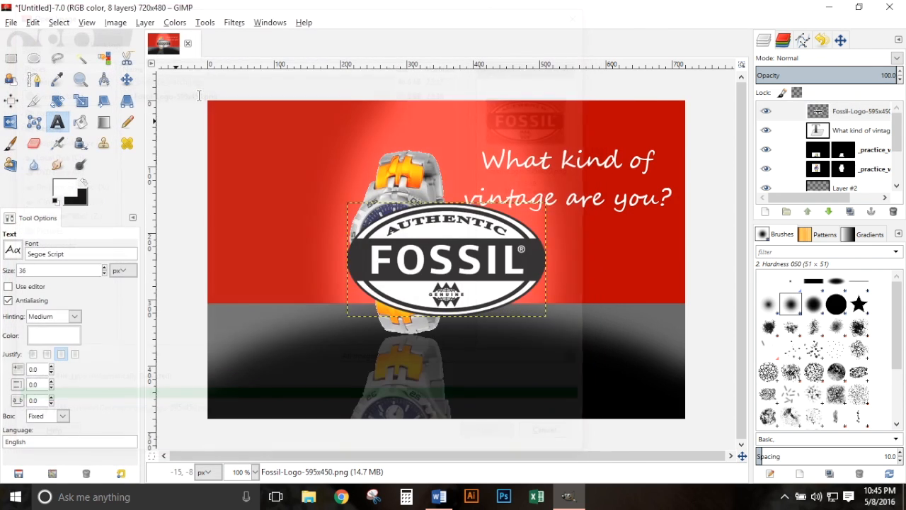
Step: Move the Fossil logo below the tagline, beside the watch, and hide the layer boundary
click(127, 79)
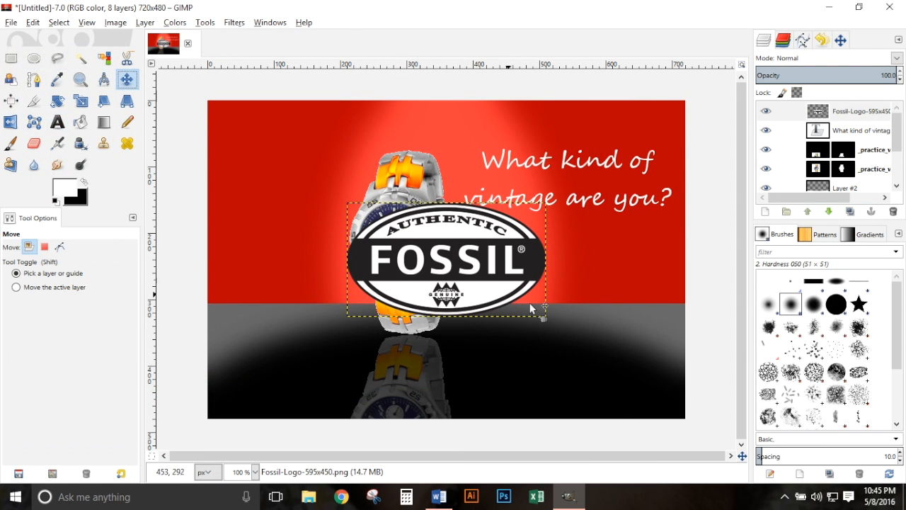
drag(500, 259, 627, 279)
click(704, 337)
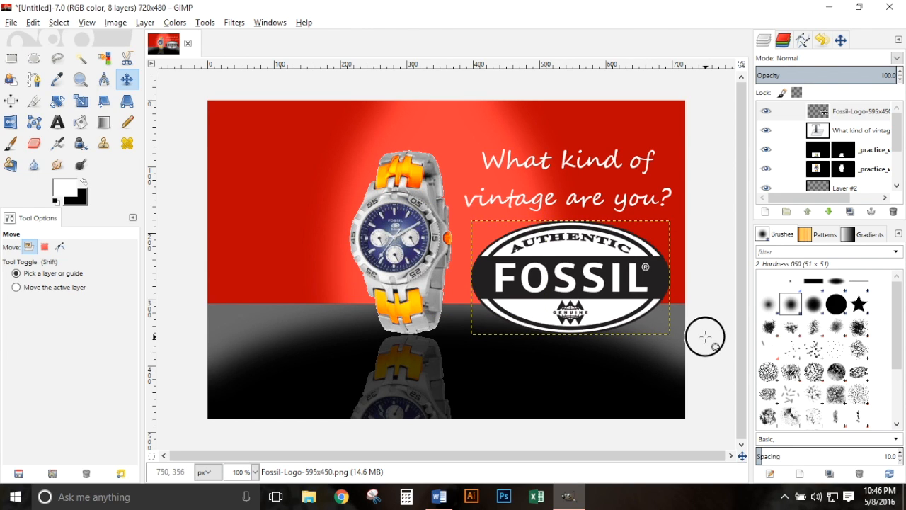
click(86, 22)
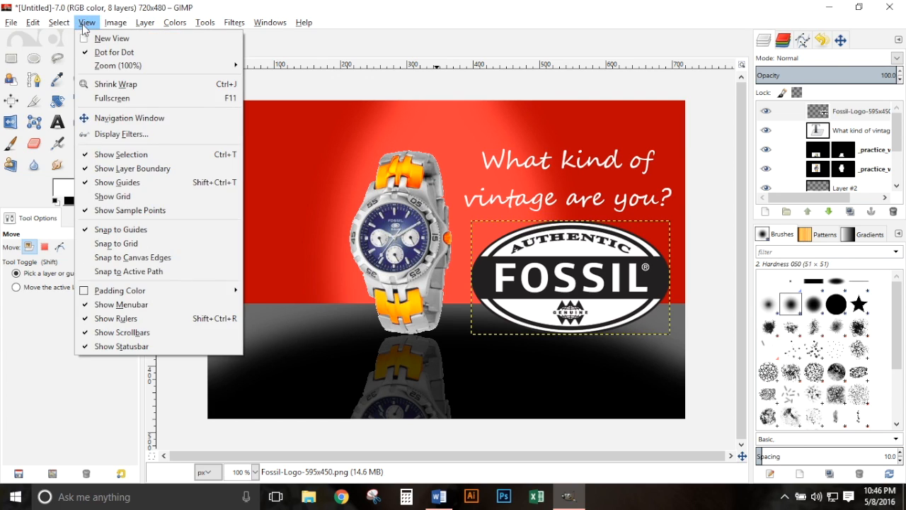
click(138, 166)
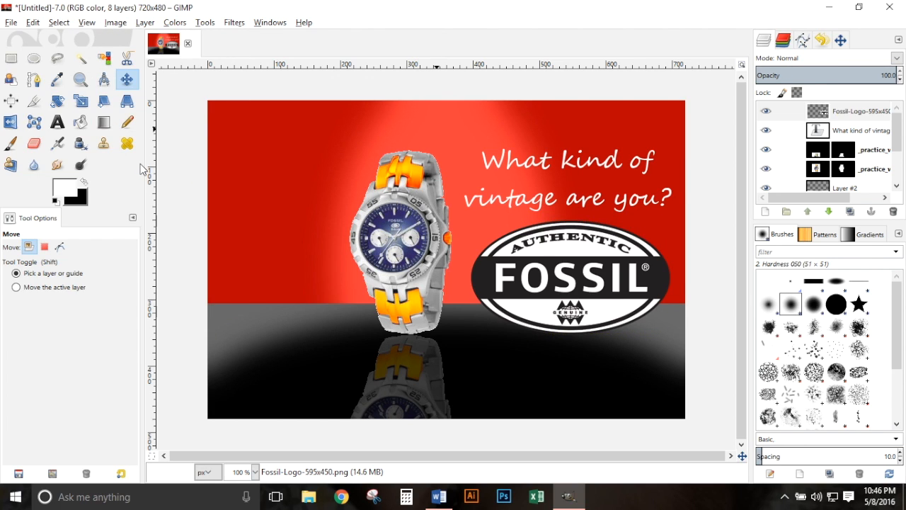
Step: Start saving the image as a new file on the Desktop, with GIMP XCF image as the file type
click(11, 23)
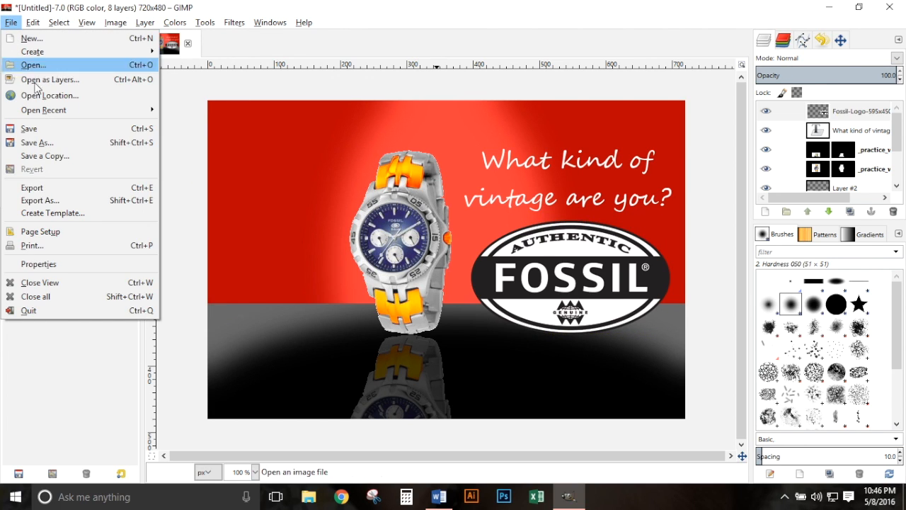
click(44, 142)
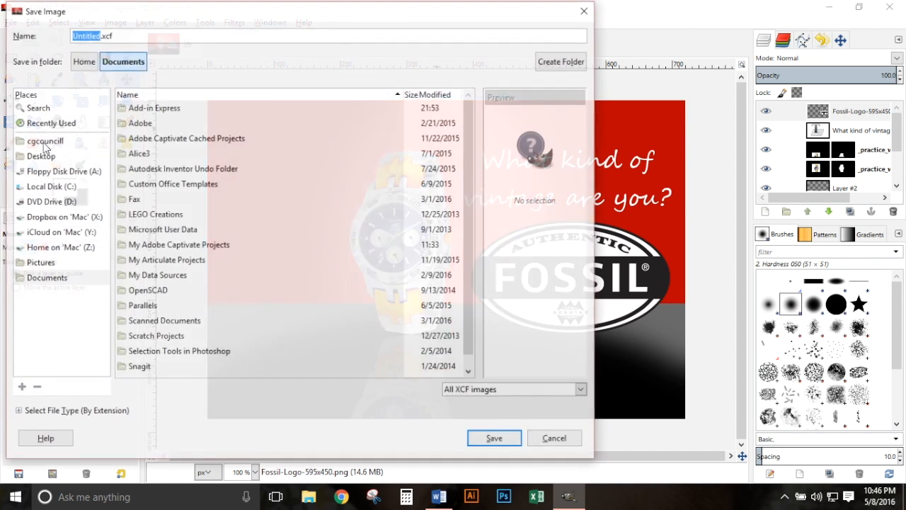
click(39, 155)
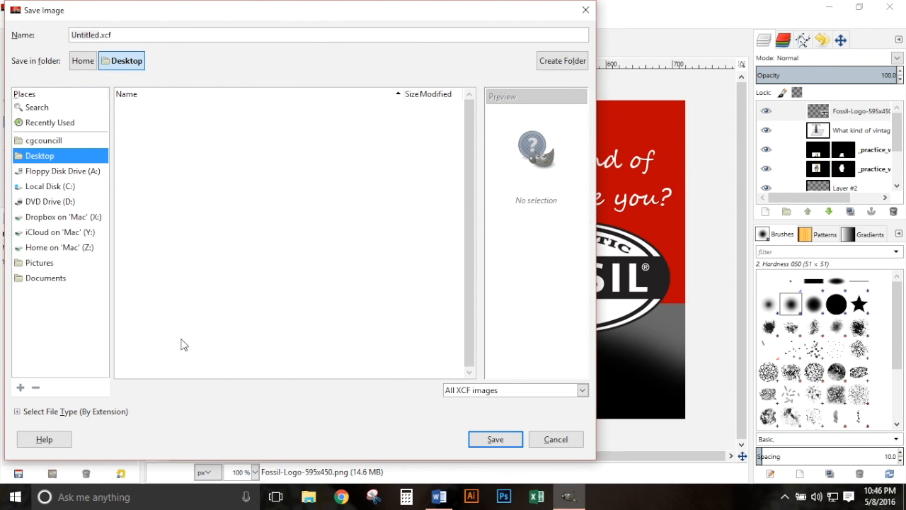
click(113, 411)
click(63, 327)
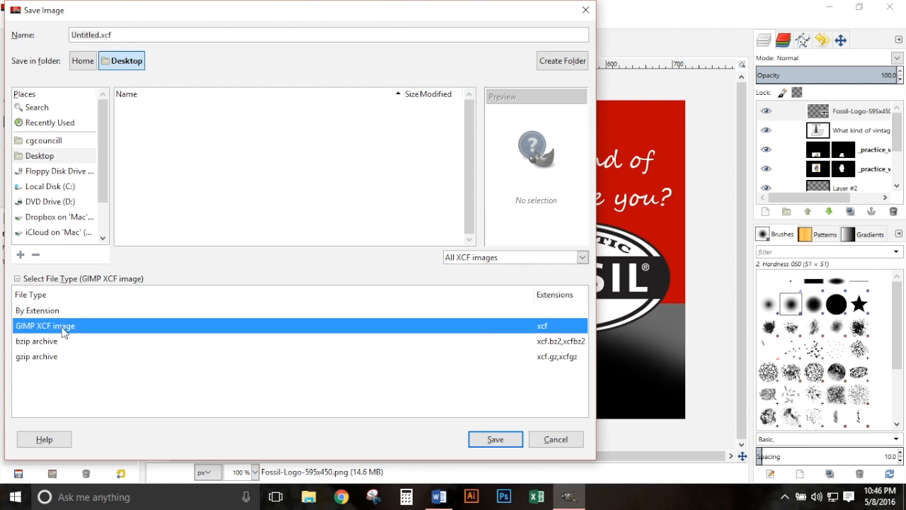
Step: Name the file ReflectionAd.xcf and save it as a GIMP XCF image
key(f)
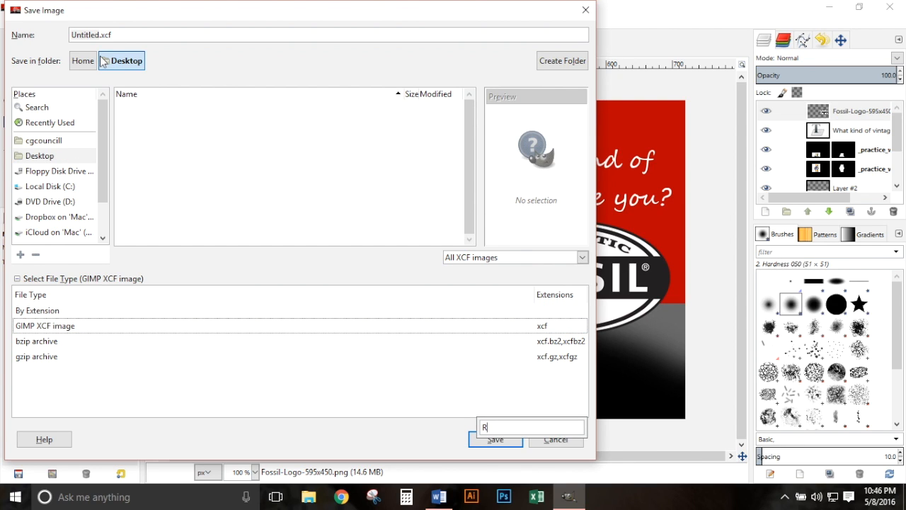
click(86, 35)
click(97, 35)
drag(95, 34, 39, 35)
text(ReflectionAd)
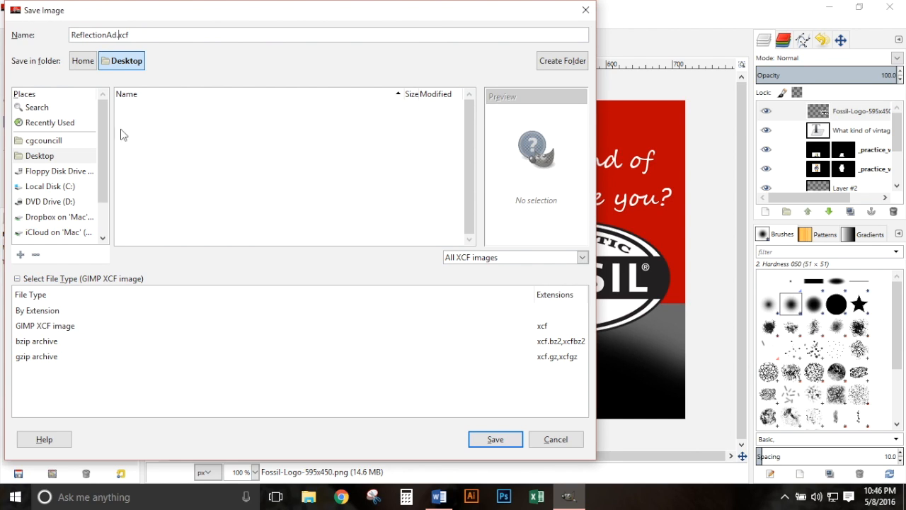
click(54, 328)
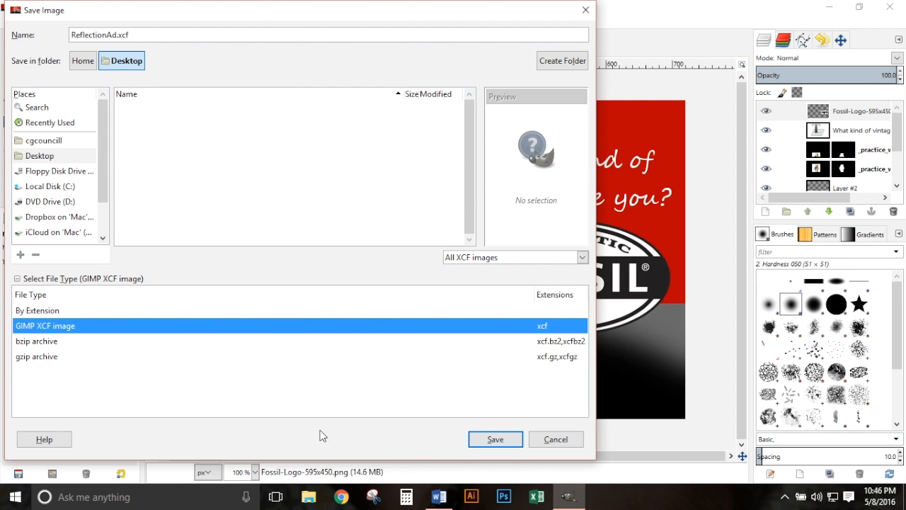
click(496, 439)
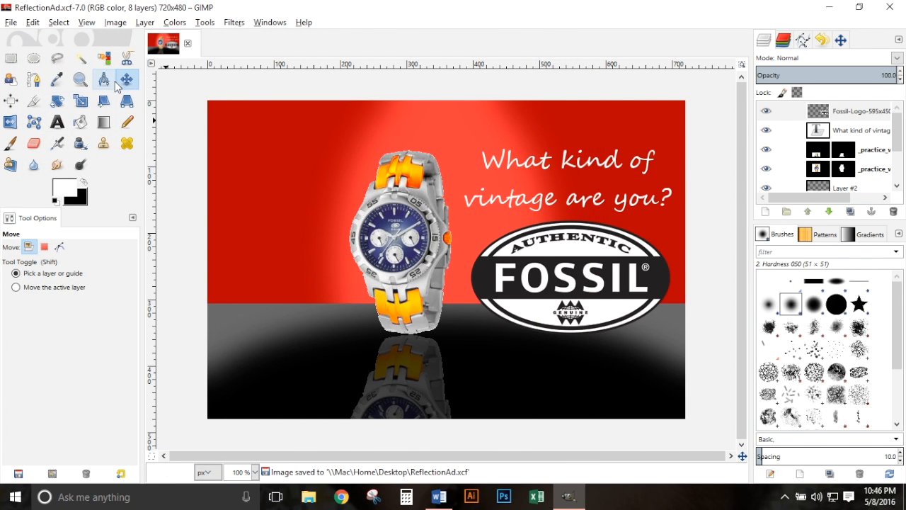
Step: Export the ad to the Desktop as the JPEG image ReflectionAd.jpg with quality 90
click(11, 22)
click(58, 200)
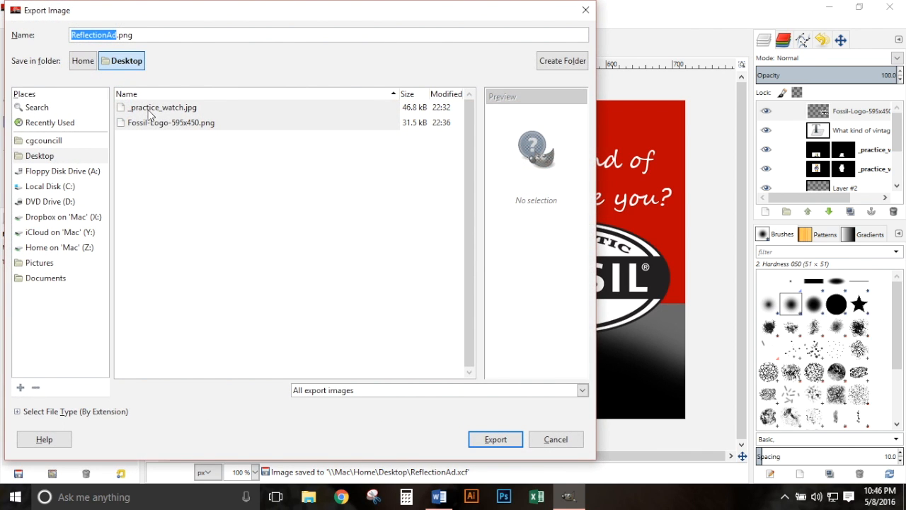
click(101, 413)
scroll(135, 372, down, 10)
scroll(137, 374, up, 10)
scroll(137, 374, down, 8)
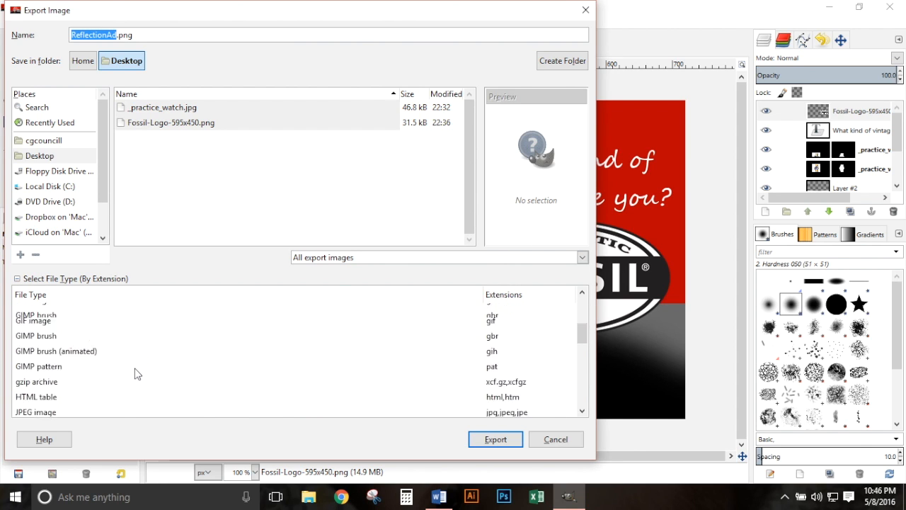
scroll(137, 374, up, 4)
scroll(137, 374, up, 5)
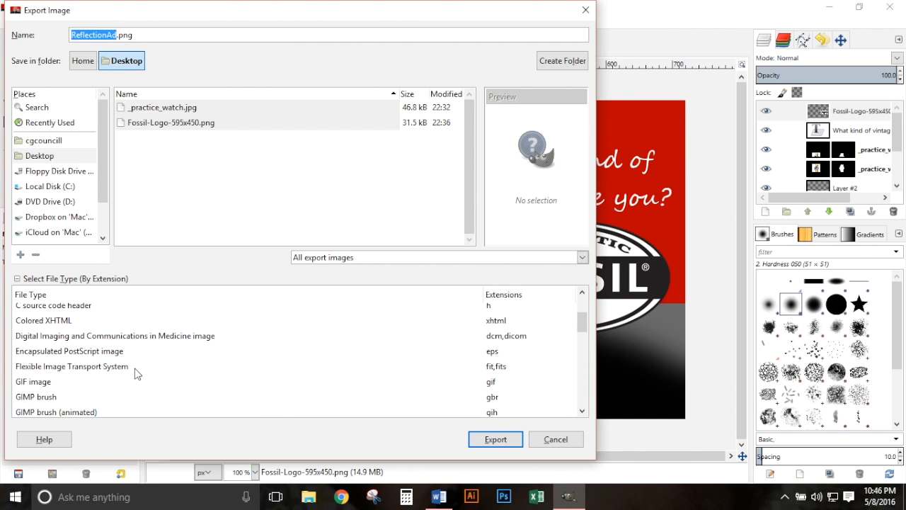
click(582, 413)
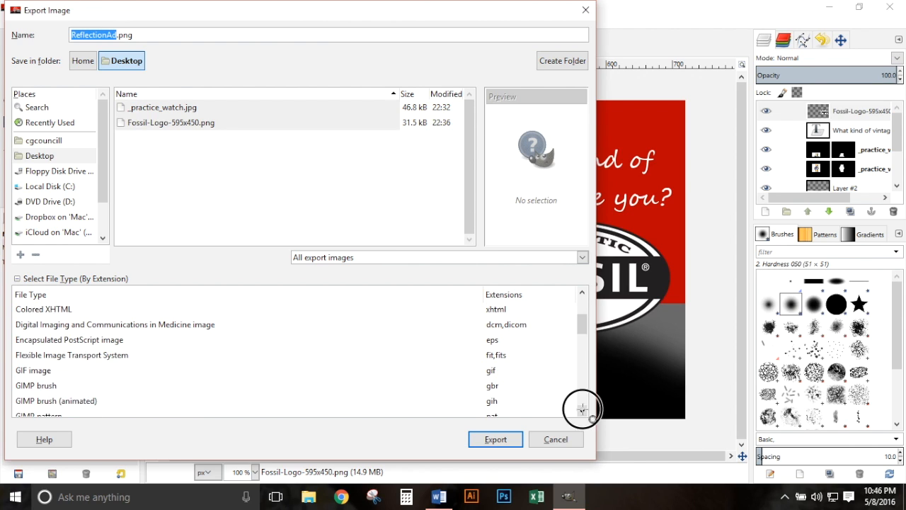
click(315, 406)
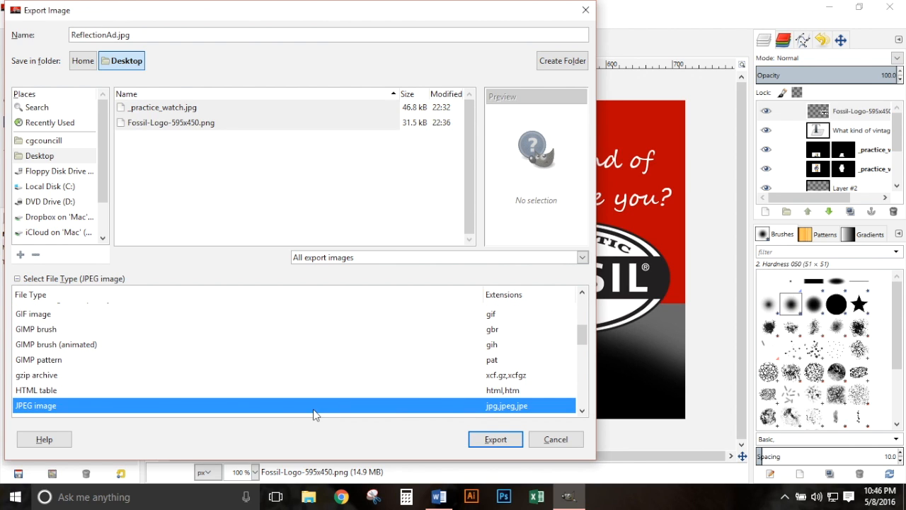
click(472, 440)
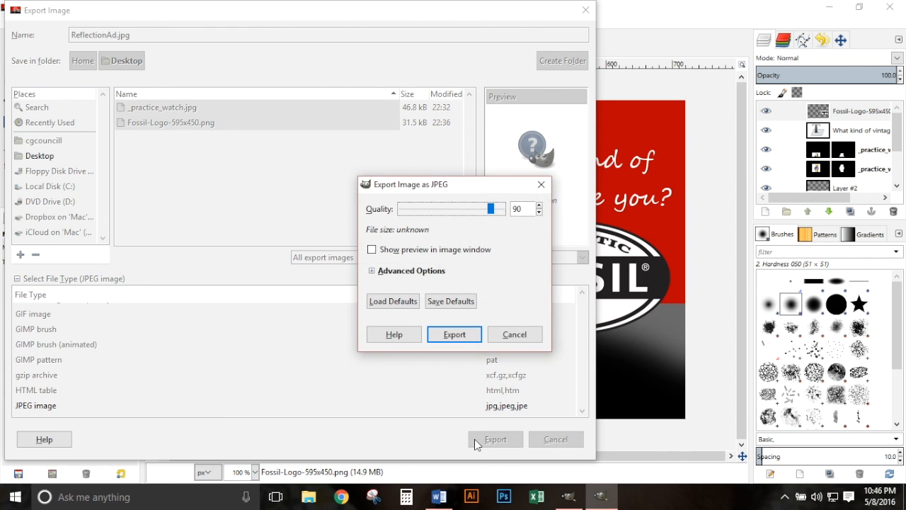
click(454, 334)
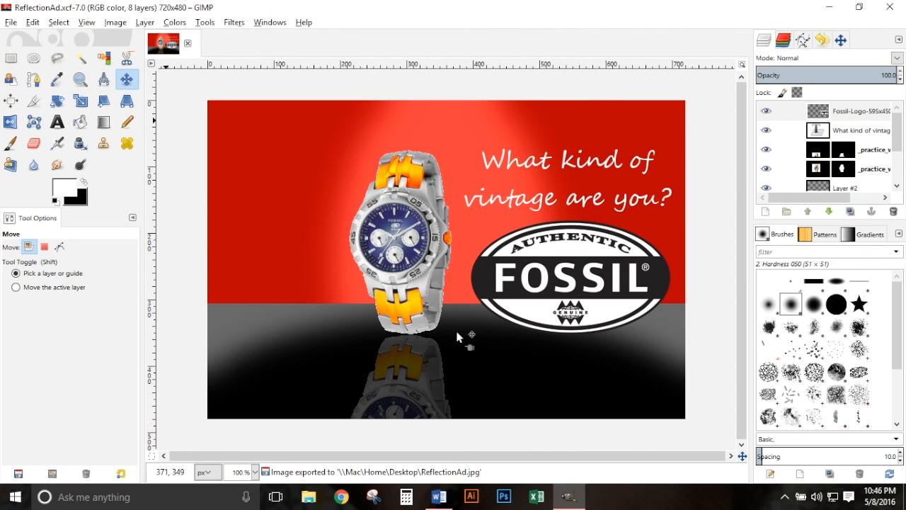